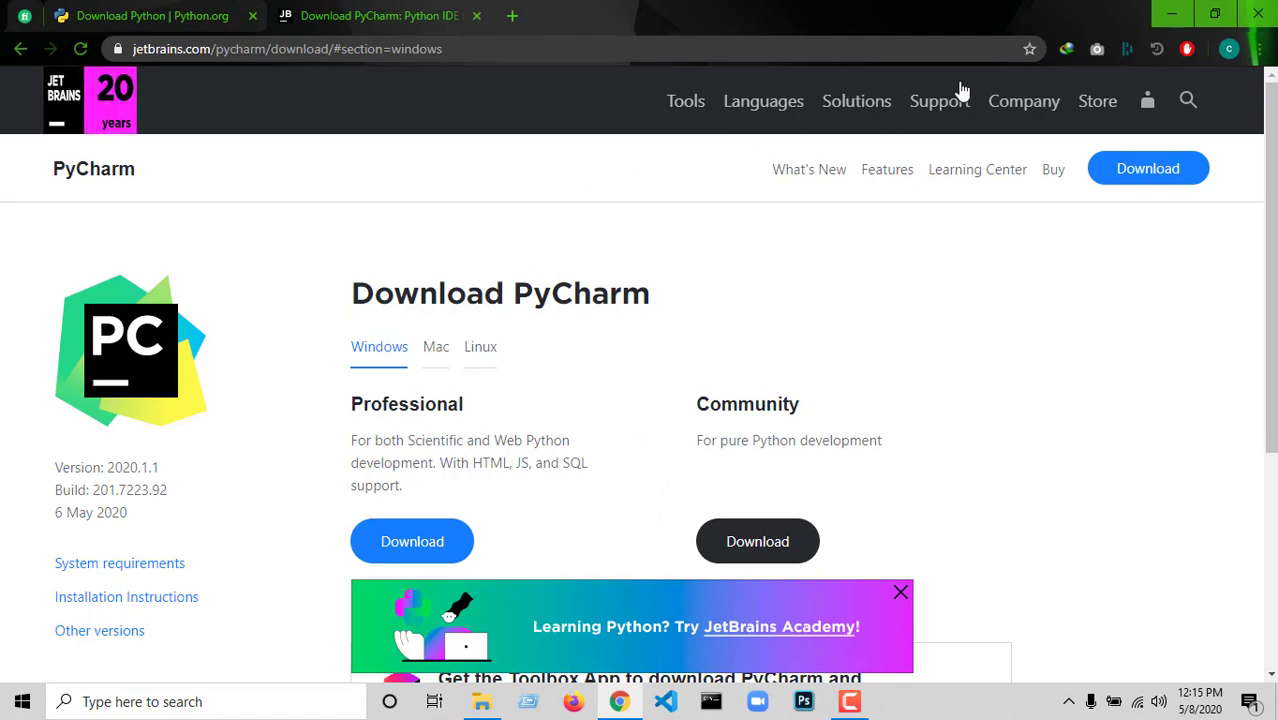
Step: Minimize the browser and switch to the python tools folder in File Explorer
left_click(1171, 13)
right_click(618, 76)
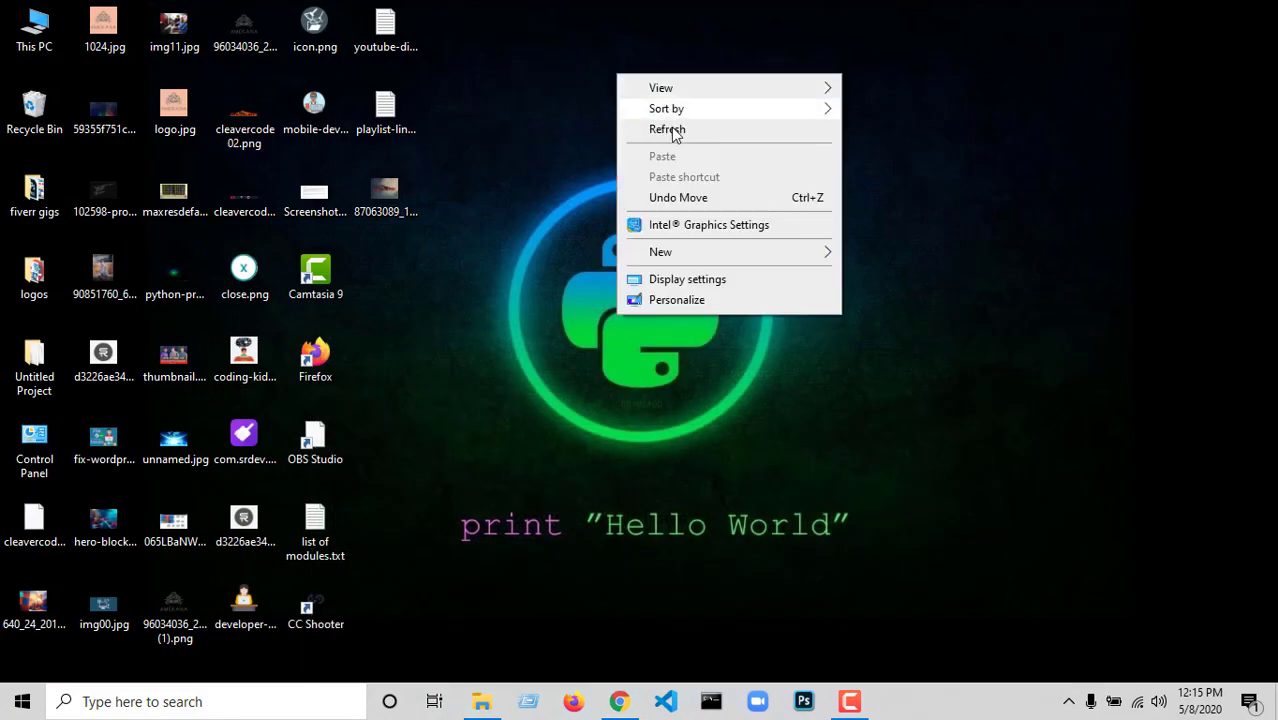
left_click(672, 130)
left_click(482, 701)
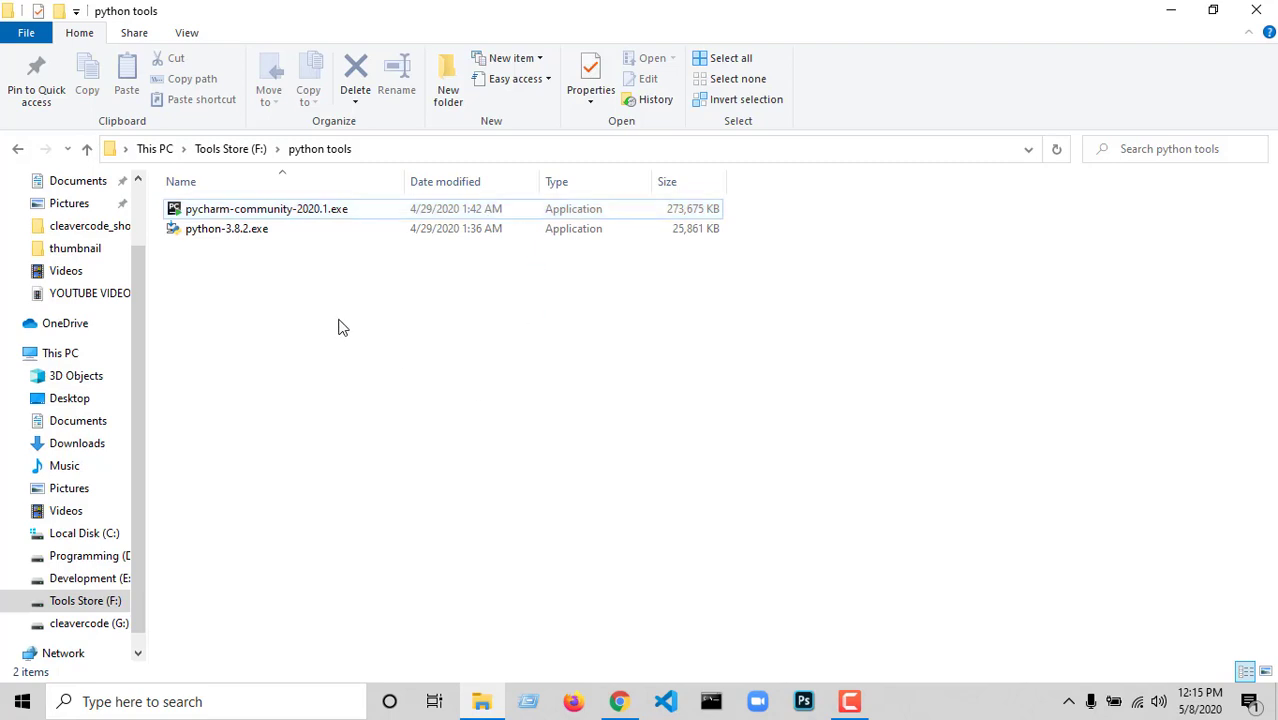
left_click_drag(251, 308, 270, 202)
left_click(349, 289)
left_click(233, 237)
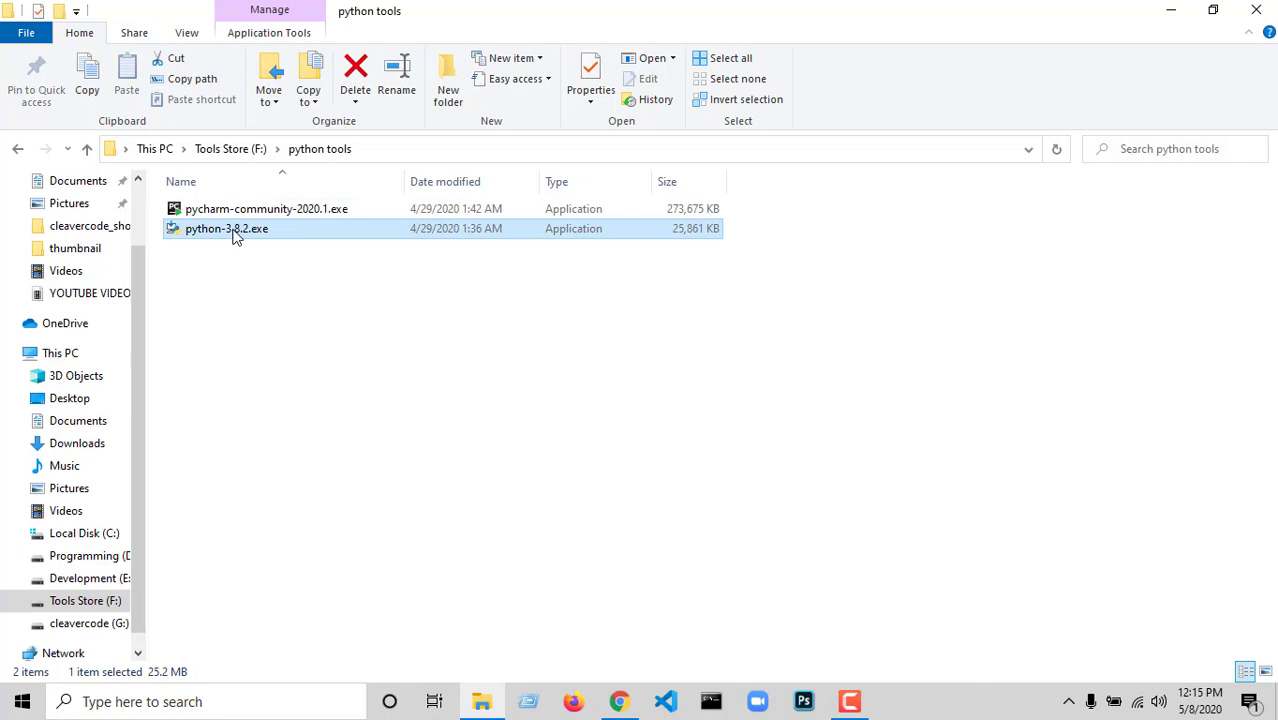
right_click(242, 234)
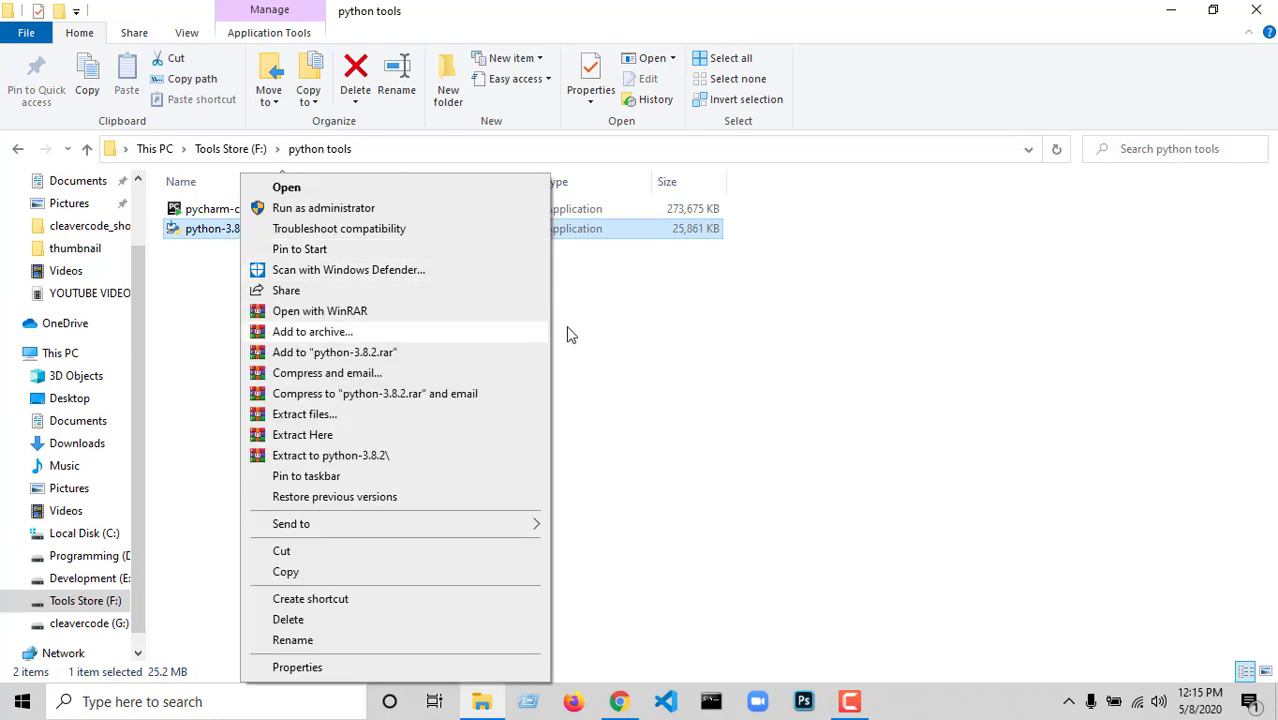
left_click(603, 340)
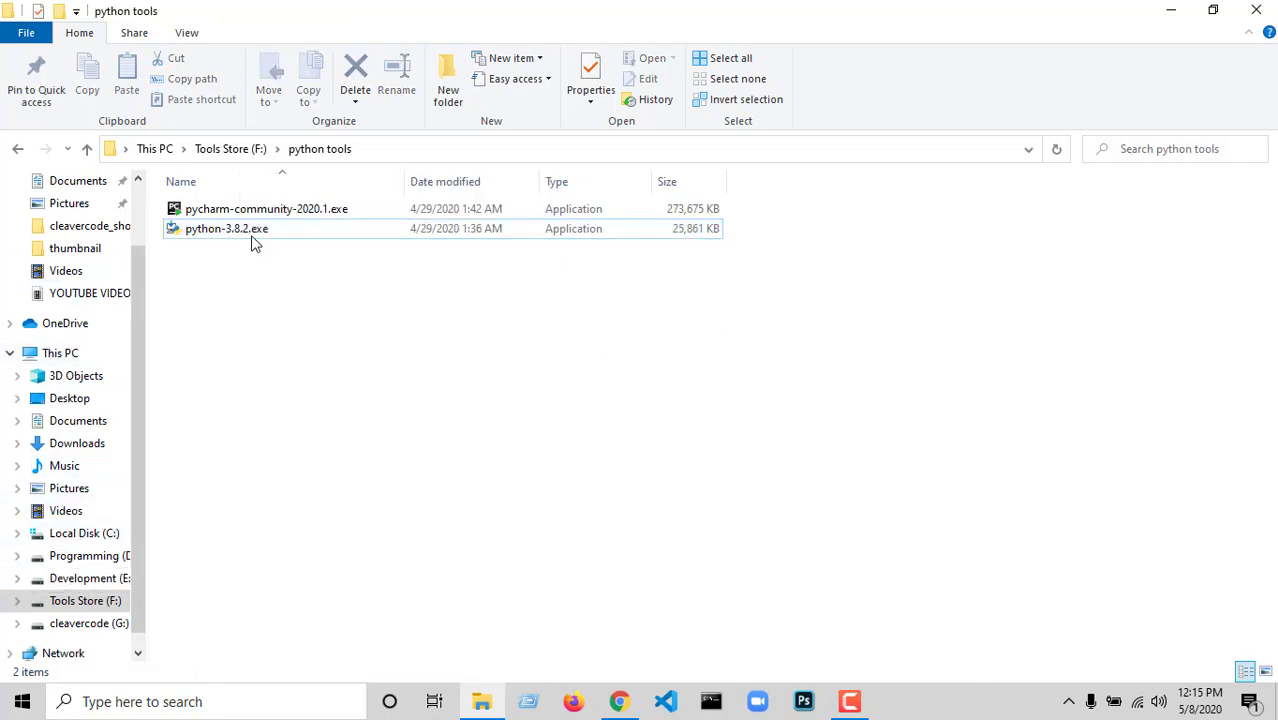
Step: Delete the python3.8 folder from Local Disk (C:) and return to the python tools folder
left_click(80, 538)
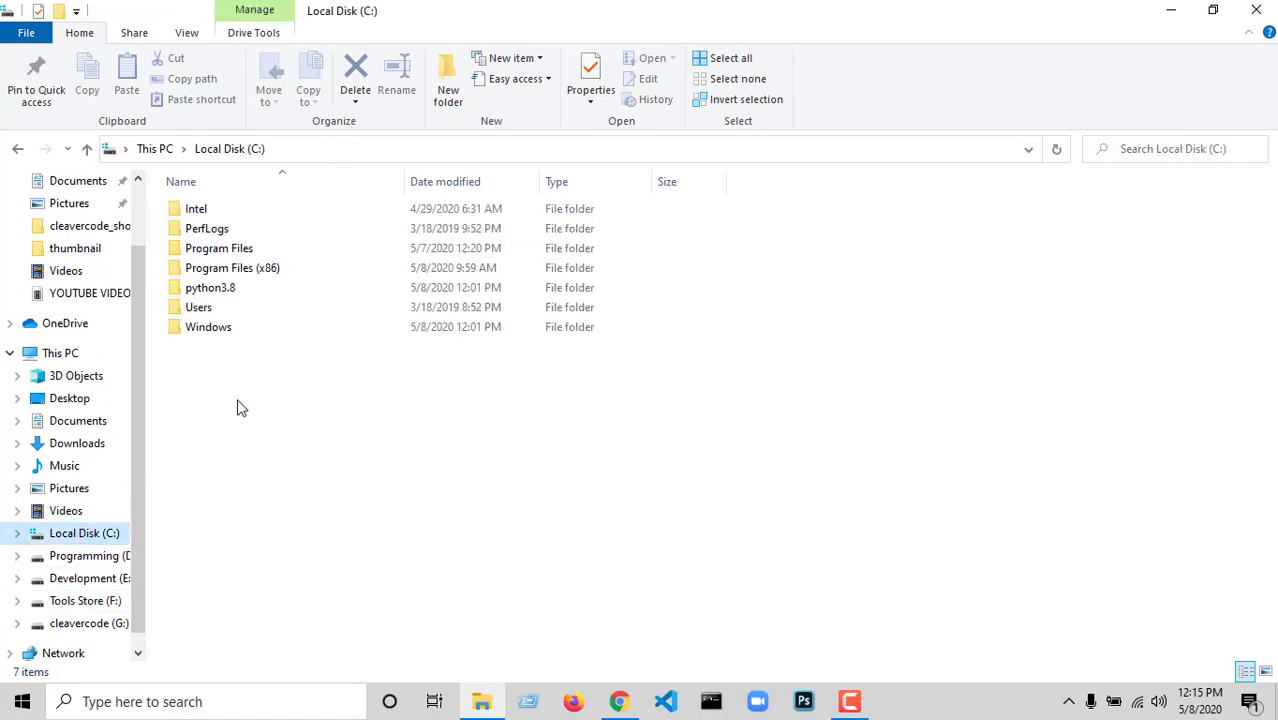
left_click(215, 289)
double_click(217, 289)
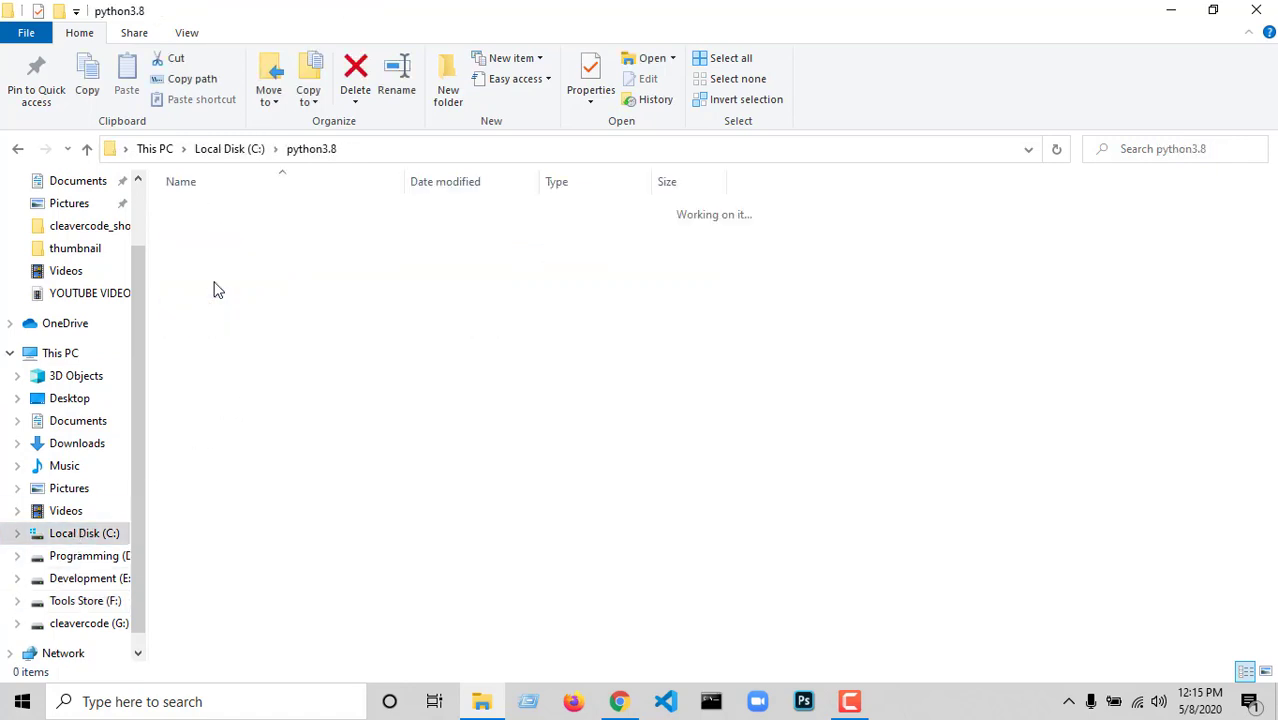
left_click(18, 150)
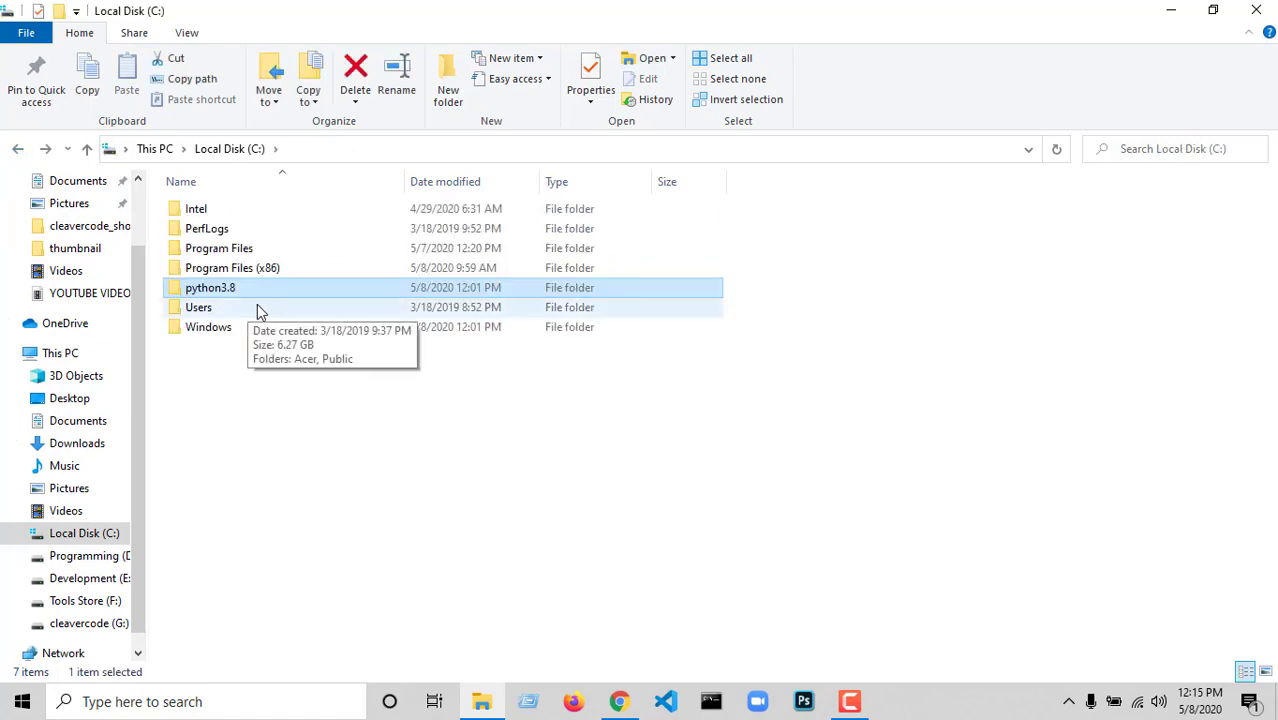
key("Delete")
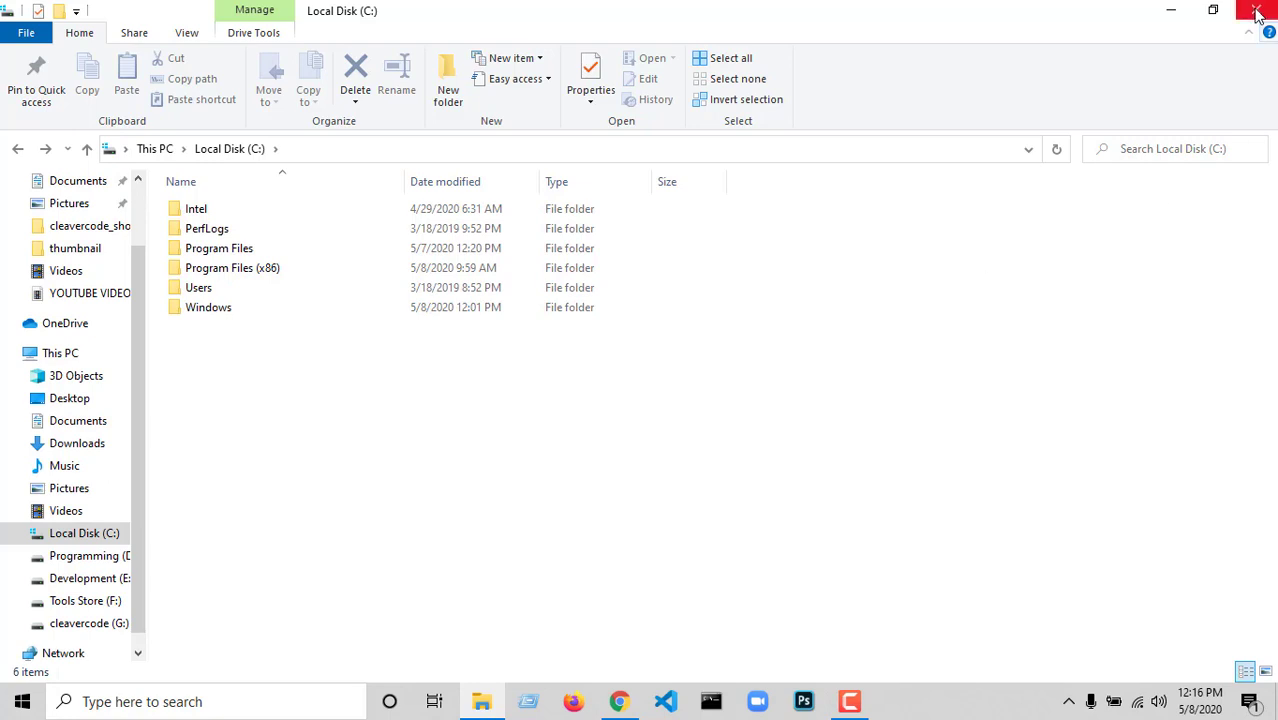
left_click(20, 150)
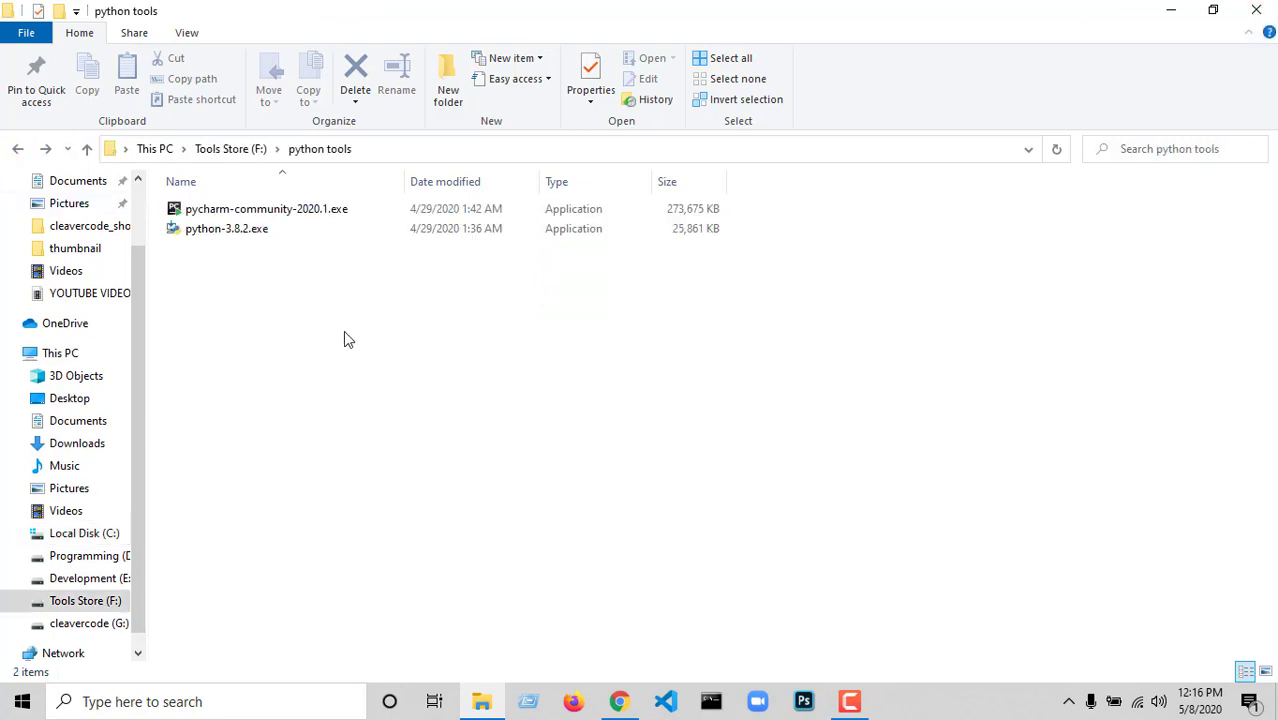
Step: Refresh the python tools folder and run the tree command twice from the Run dialog
right_click(325, 312)
left_click(397, 391)
key("super+r")
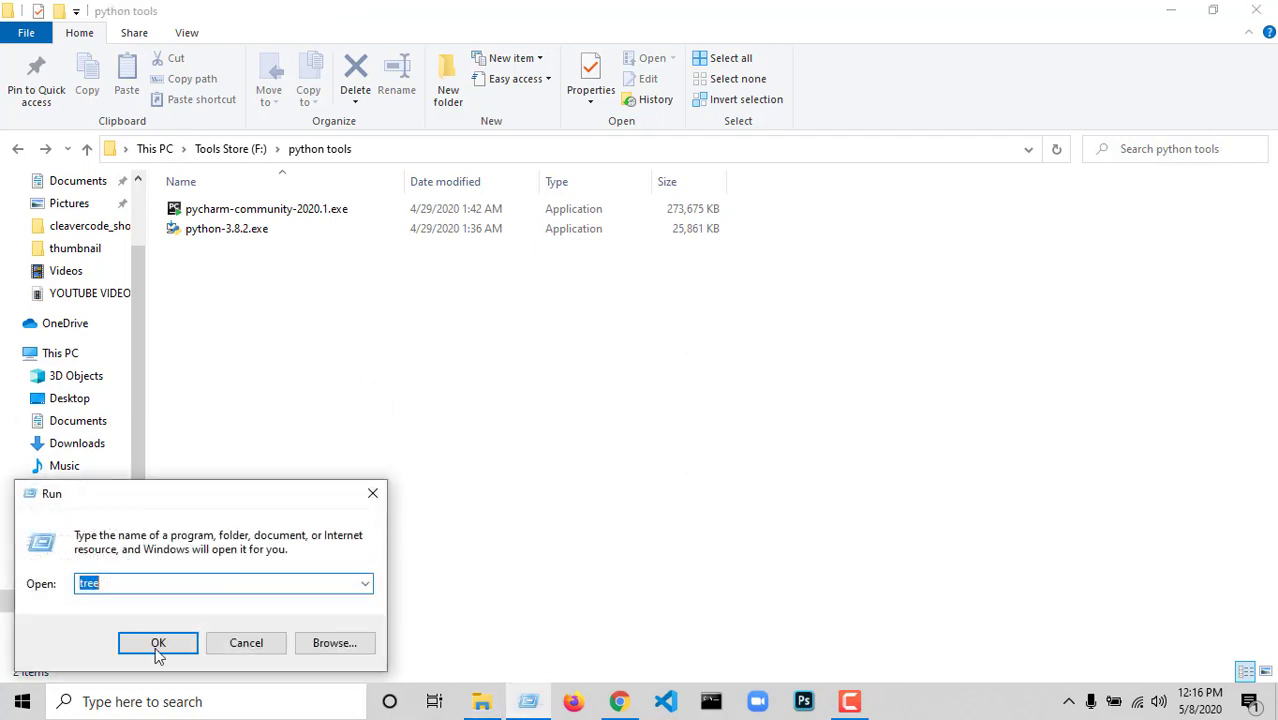
left_click(160, 644)
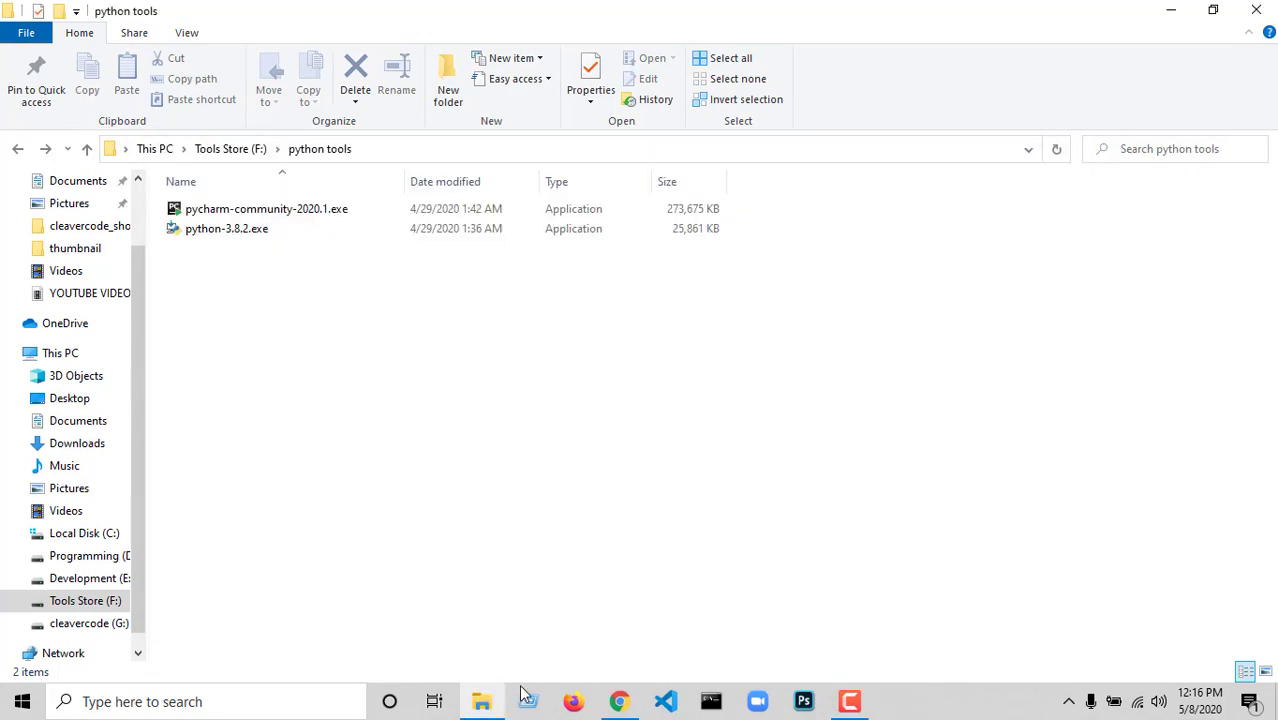
key("super+r")
left_click(160, 644)
Step: Run python-3.8.2.exe as administrator and customize the installation, with Python 3.8 added to PATH and all optional features kept
left_click(250, 238)
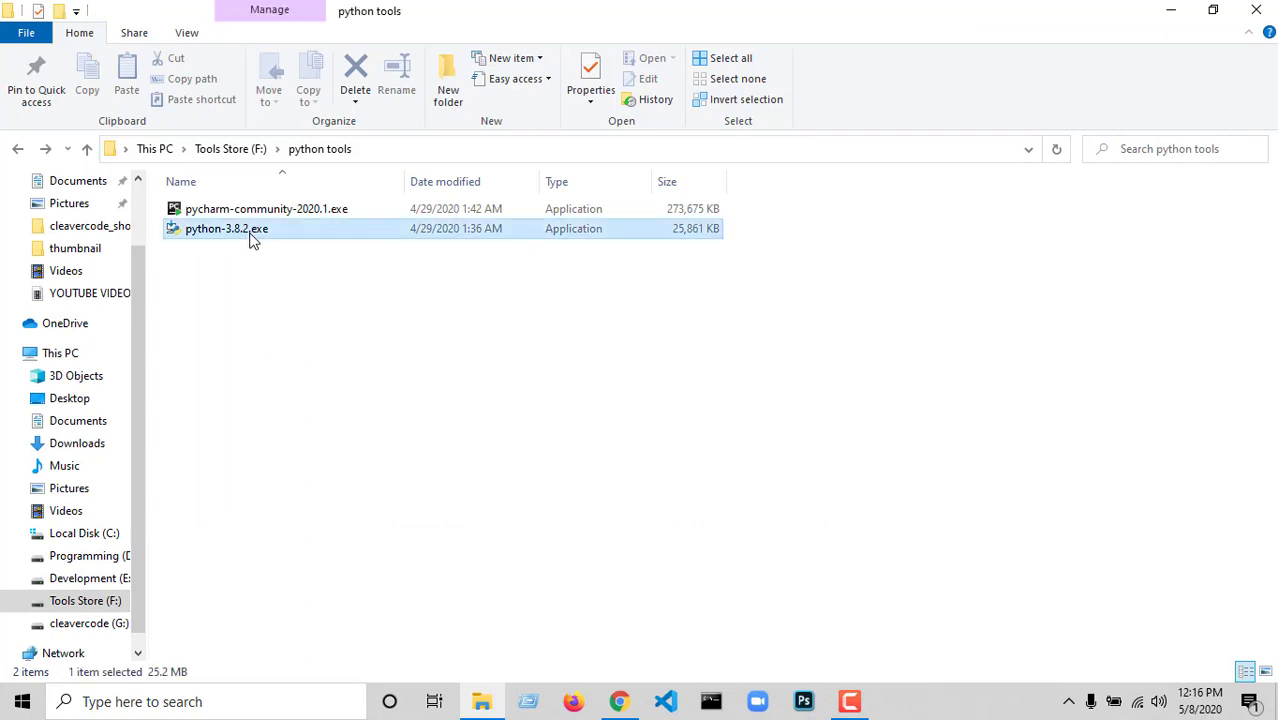
right_click(251, 238)
left_click(293, 210)
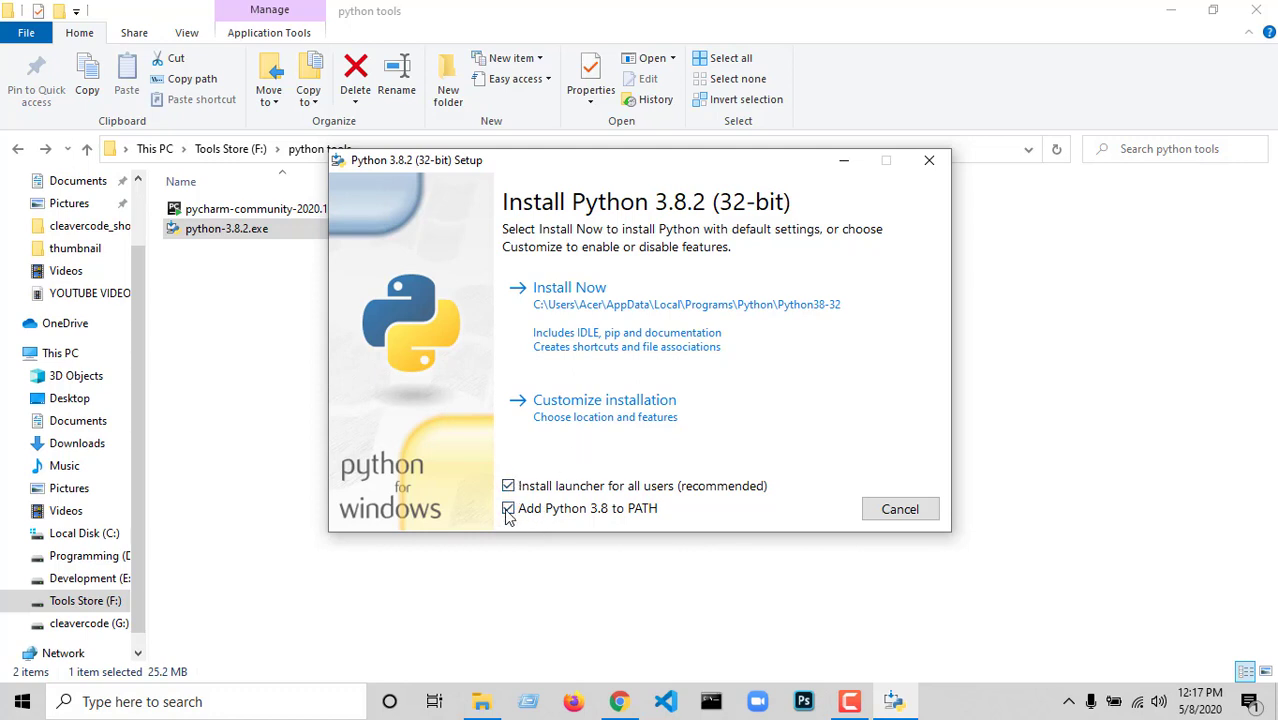
left_click(576, 417)
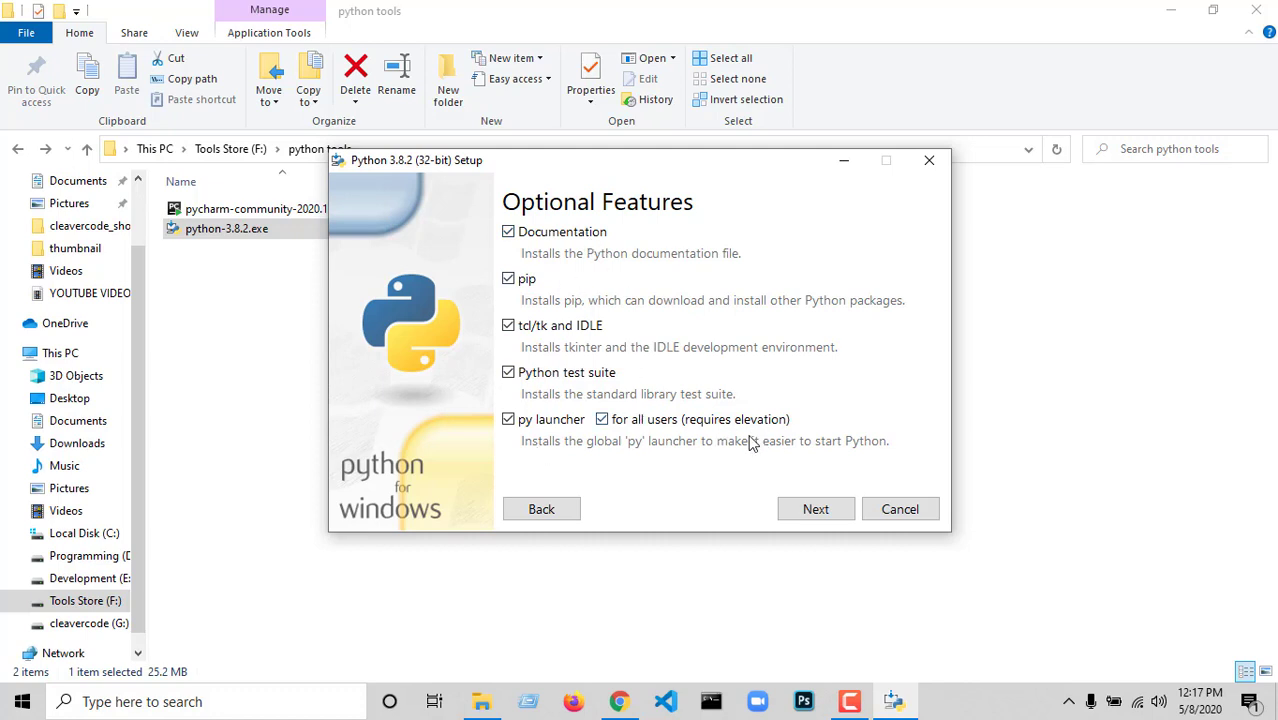
left_click(816, 510)
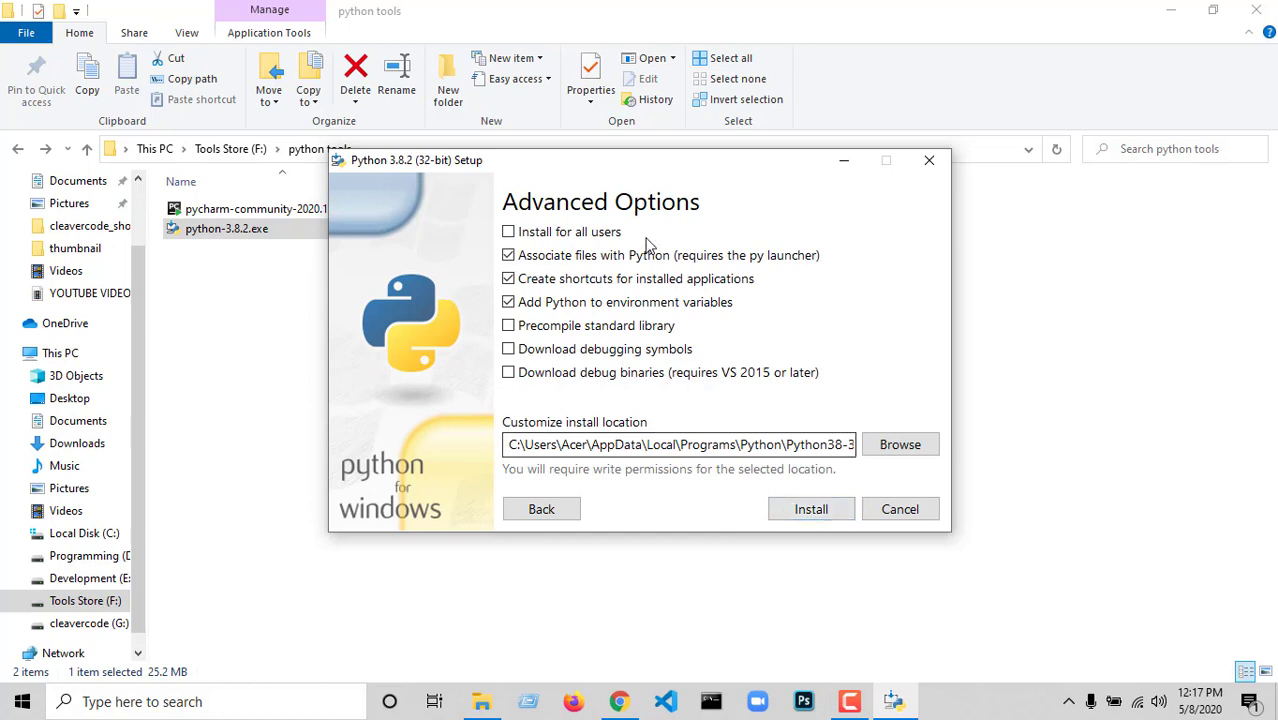
Step: Set the Python install location to a new folder named python3.8 on Local Disk (C:)
left_click(900, 445)
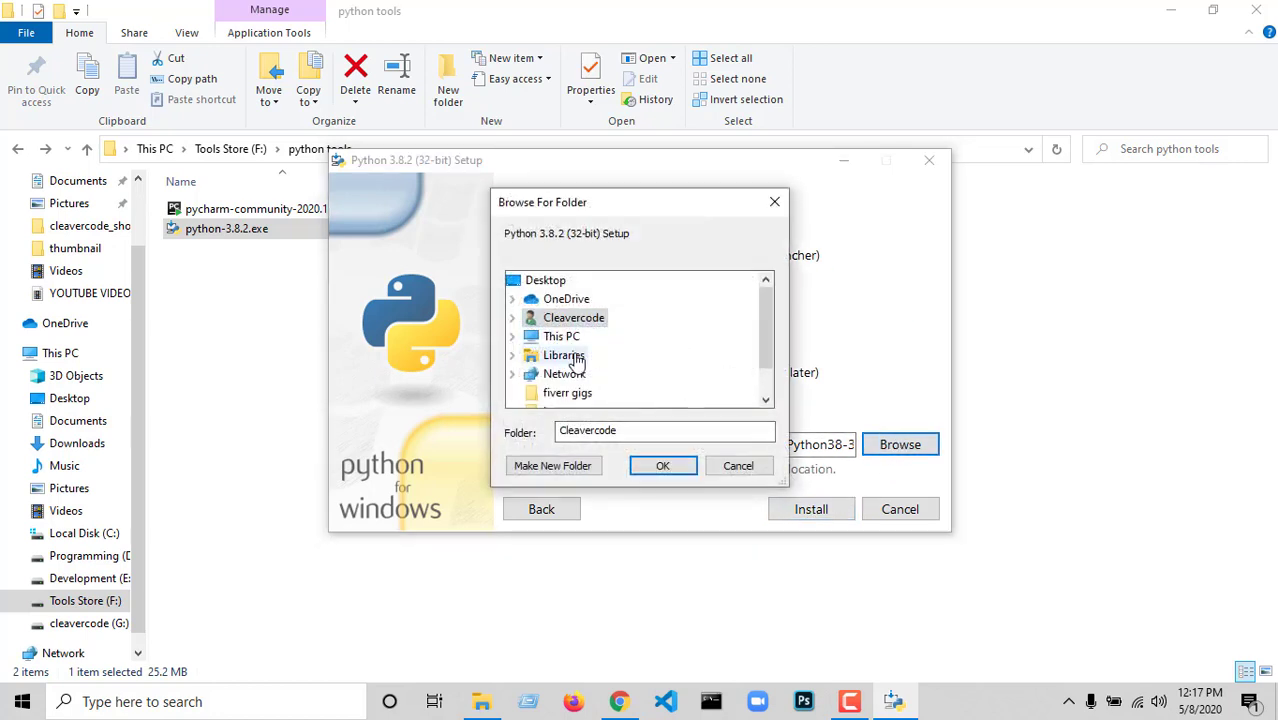
scroll(548, 368, "down", 1)
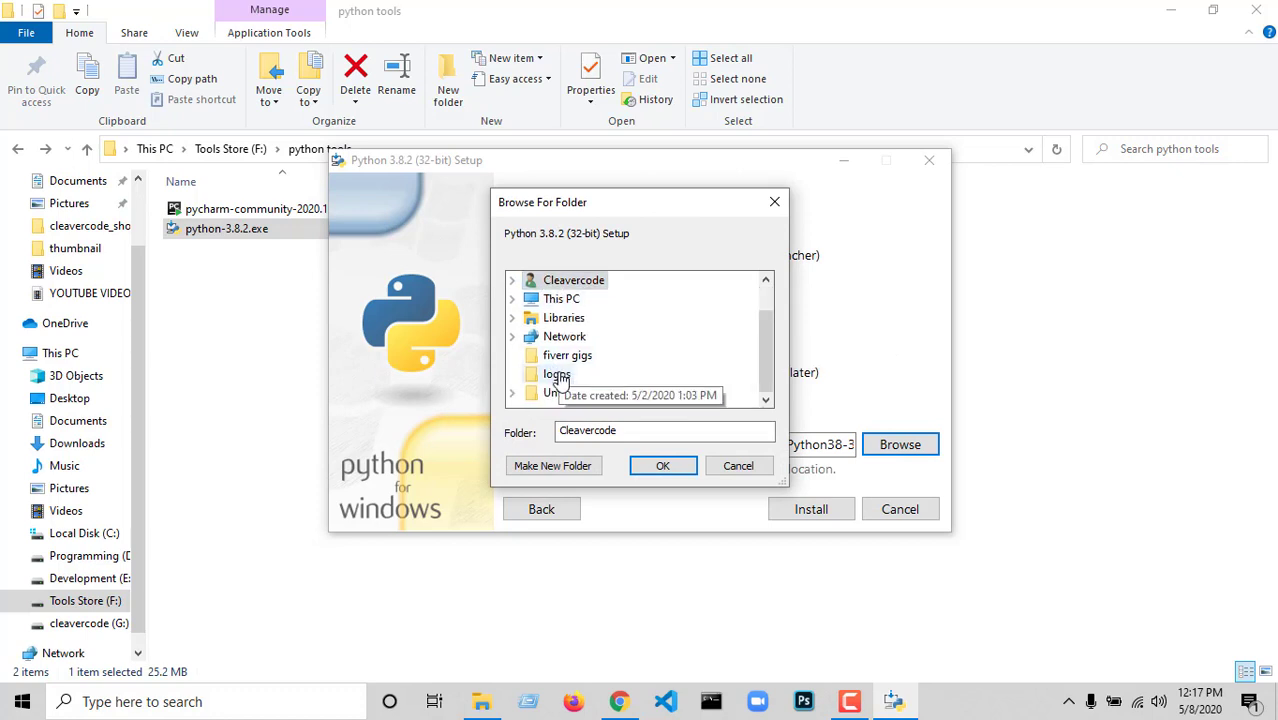
scroll(555, 370, "up", 1)
left_click(512, 322)
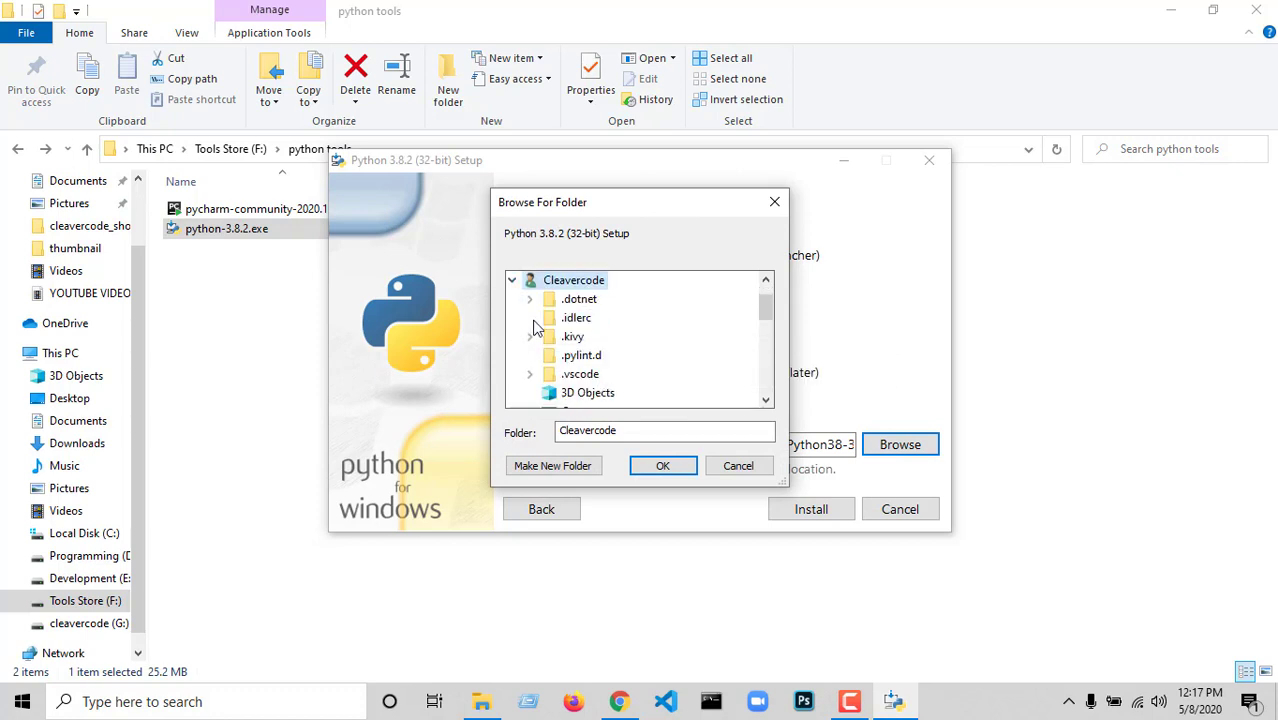
scroll(600, 370, "down", 6)
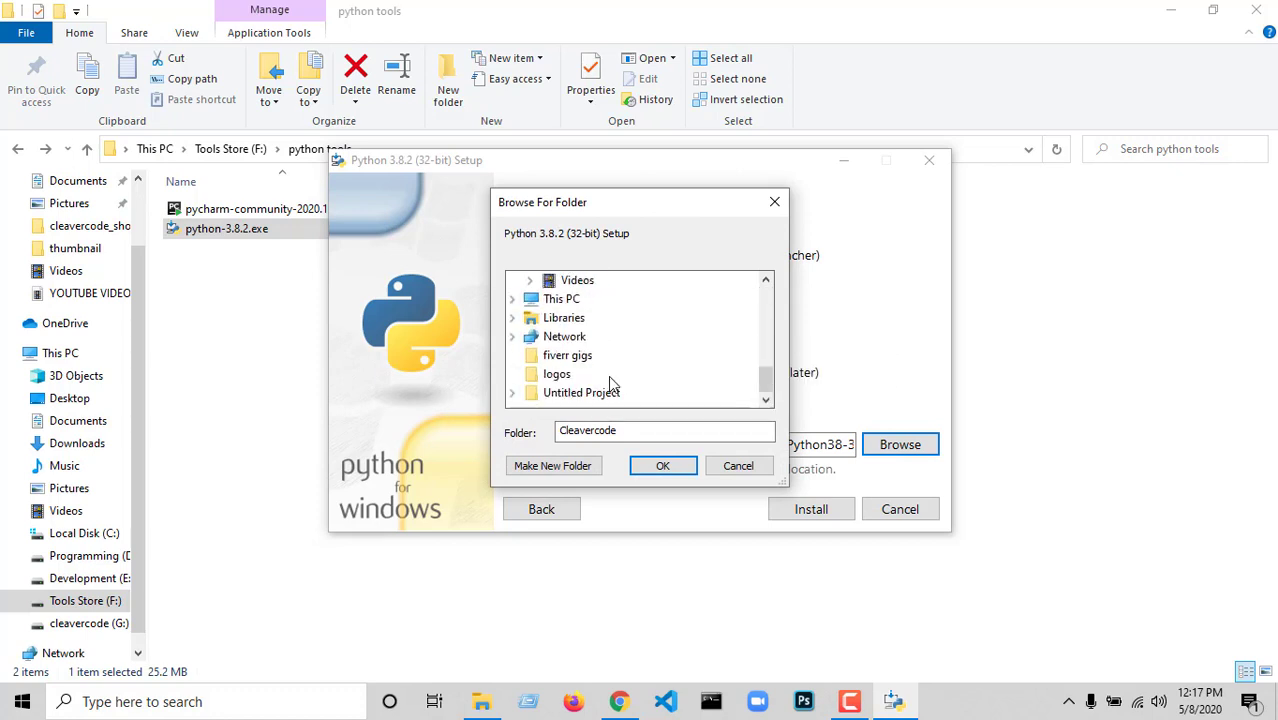
scroll(608, 378, "up", 2)
scroll(608, 378, "down", 2)
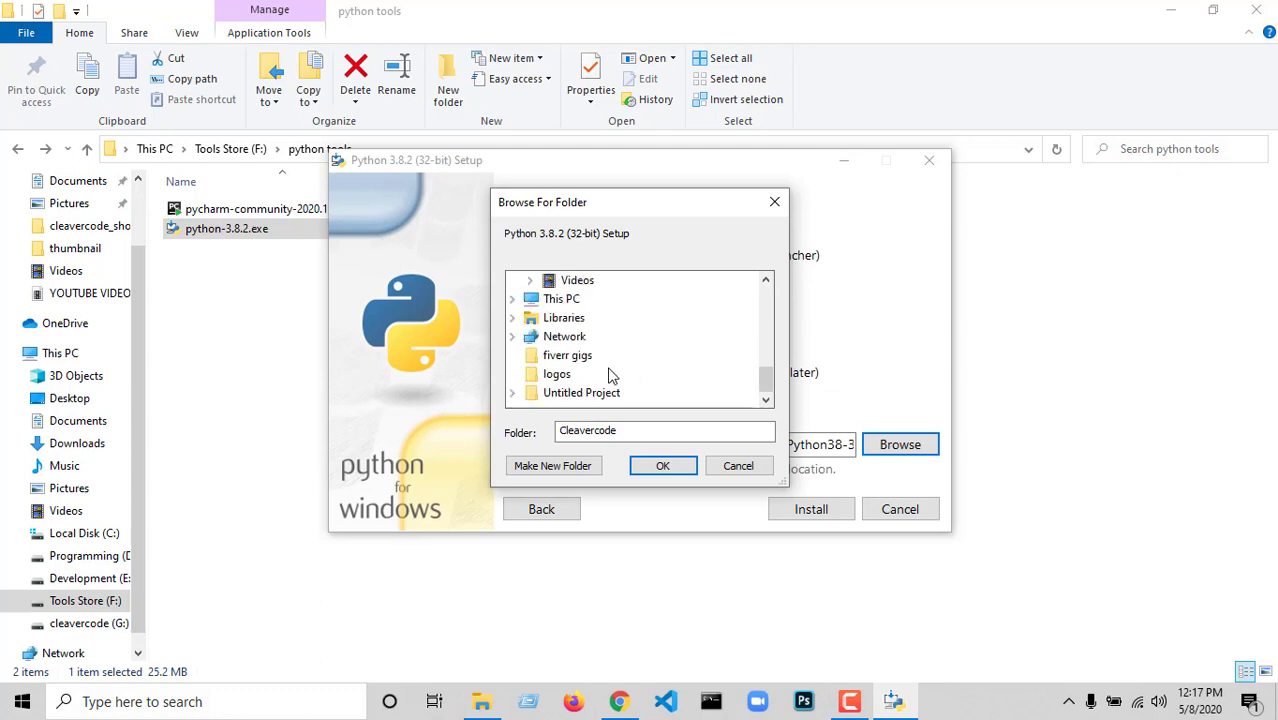
left_click(563, 300)
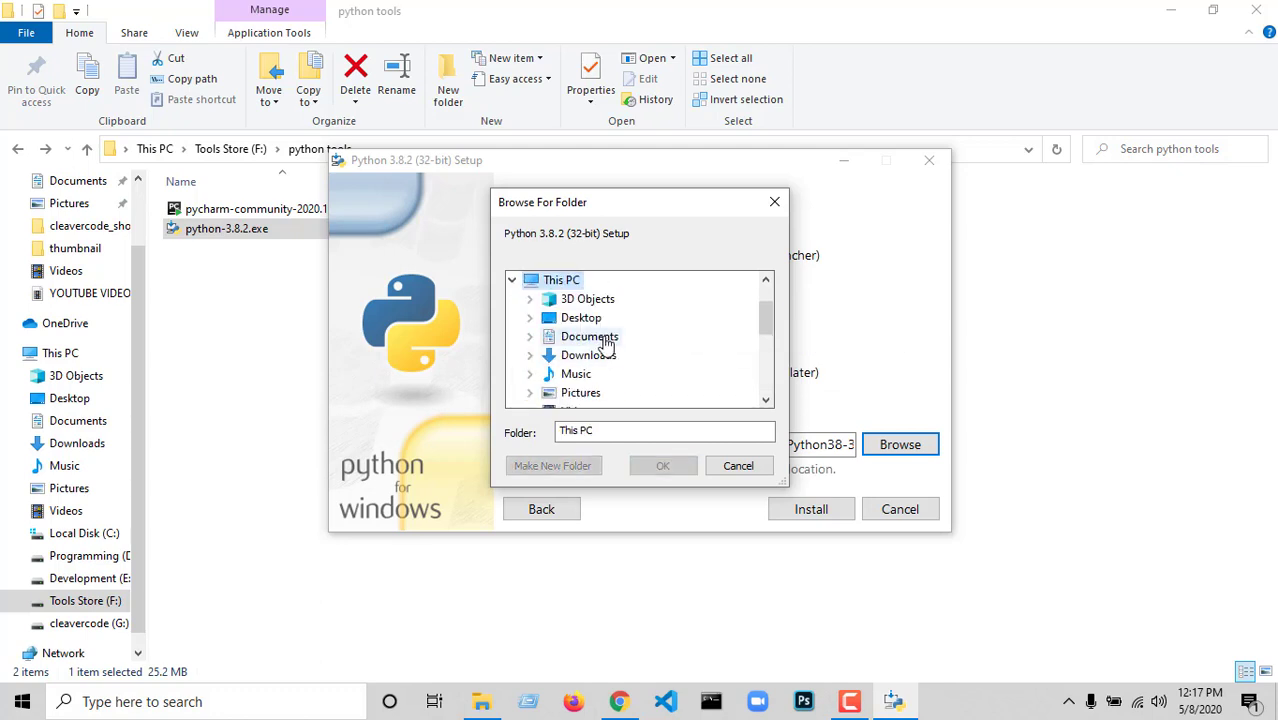
scroll(622, 343, "down", 2)
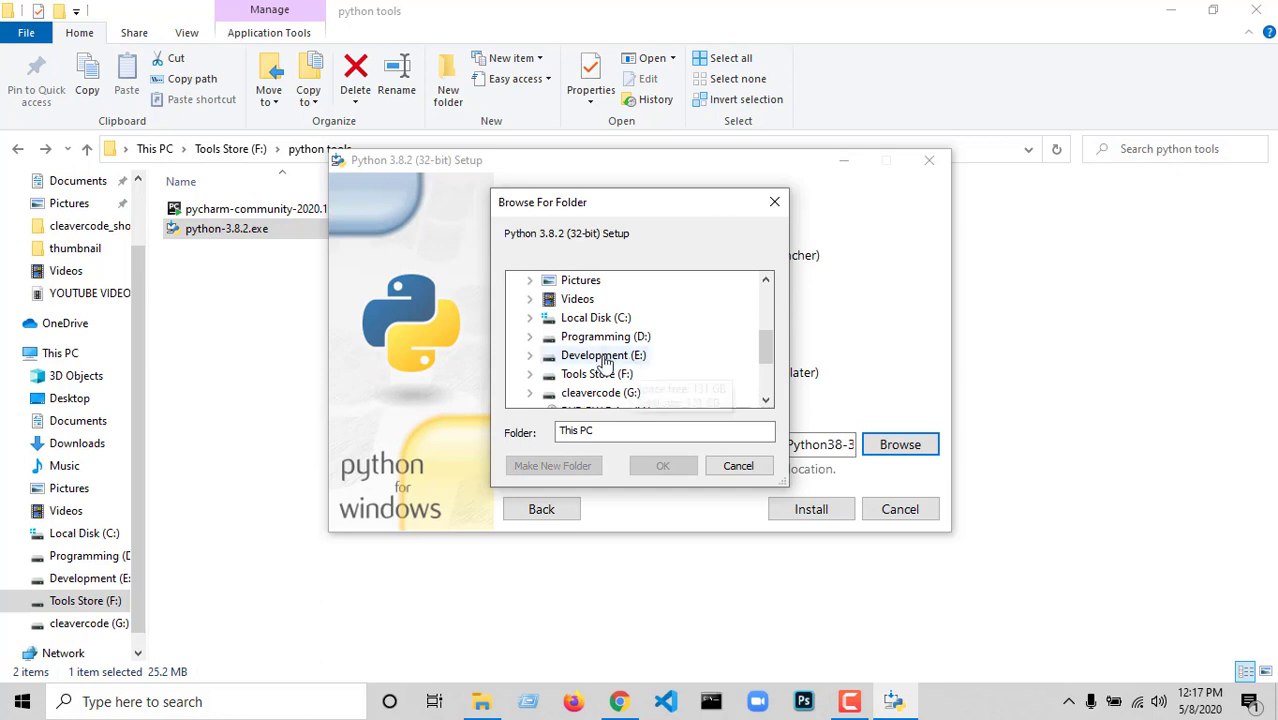
double_click(592, 318)
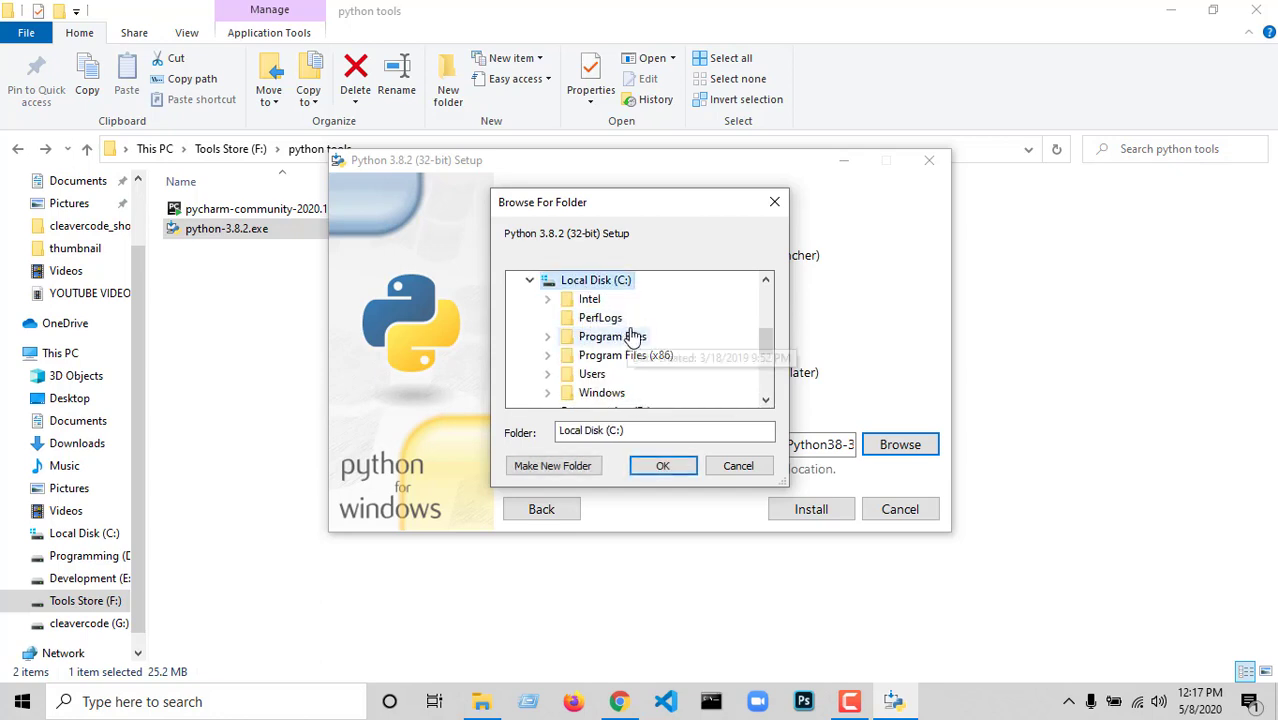
left_click(551, 466)
type("python3.8")
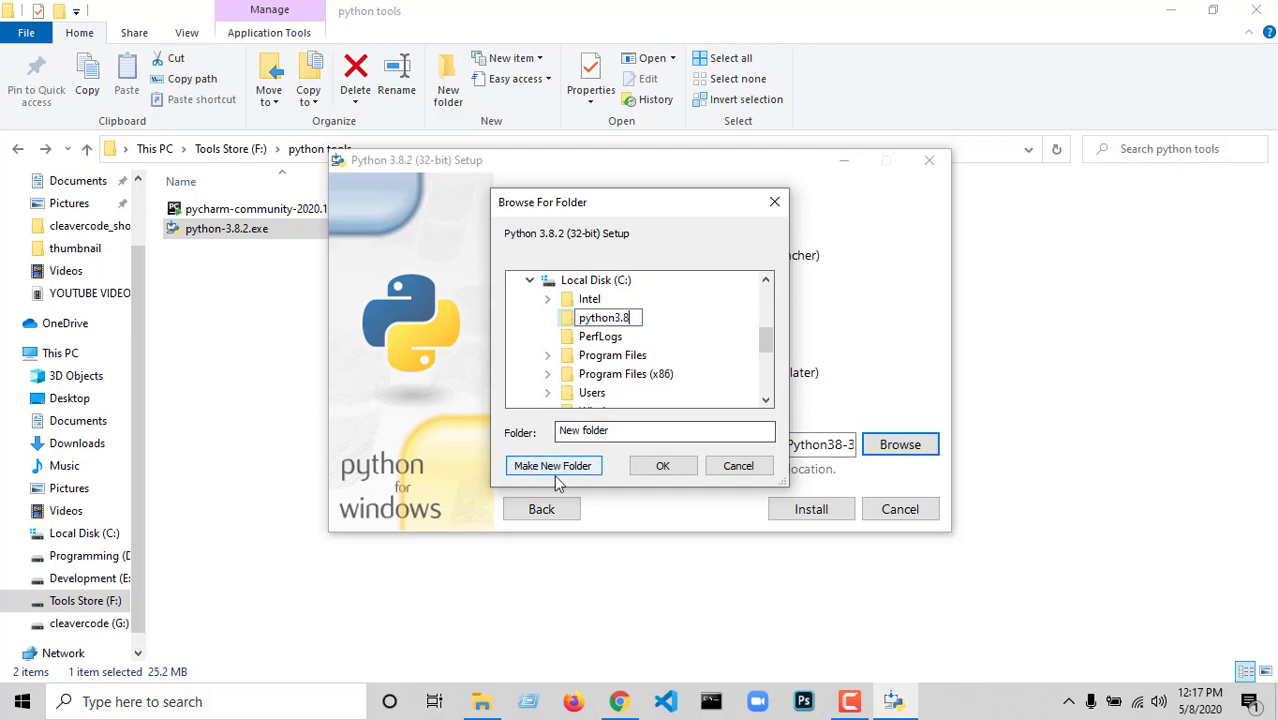
left_click(664, 468)
left_click(645, 476)
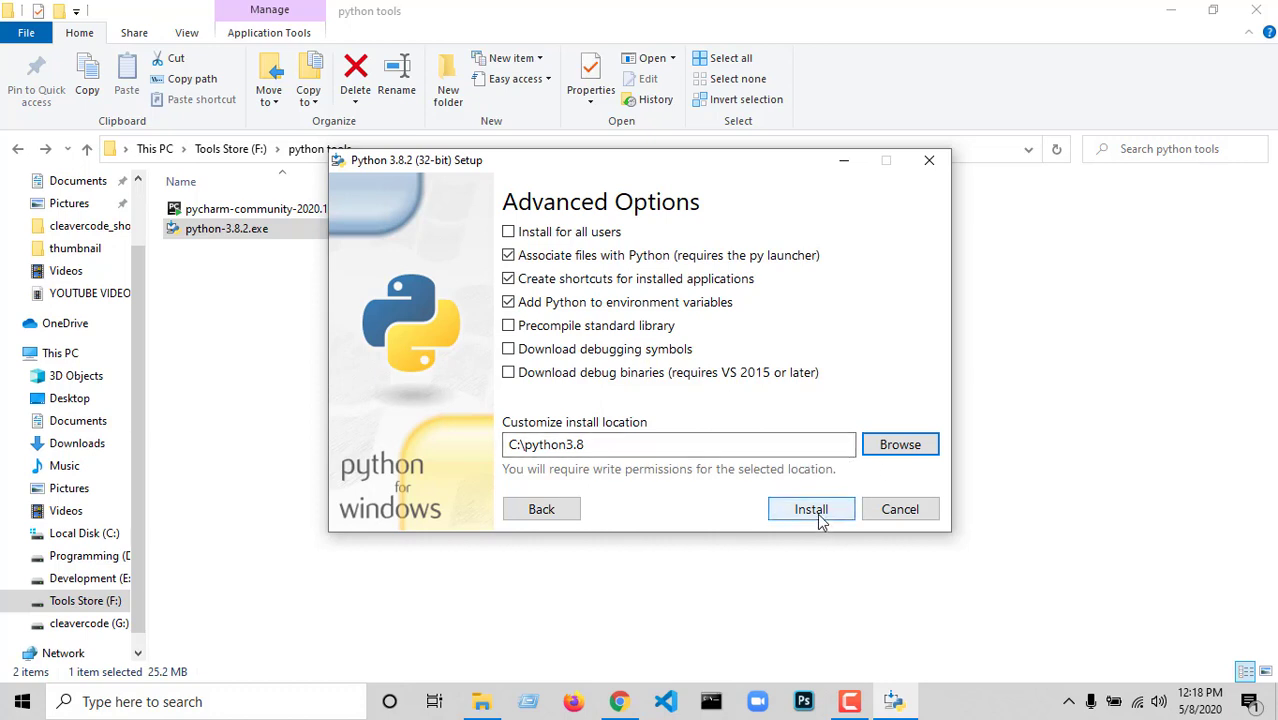
Step: Enable Install for all users, install Python 3.8.2 and close the setup once it completes
left_click(508, 235)
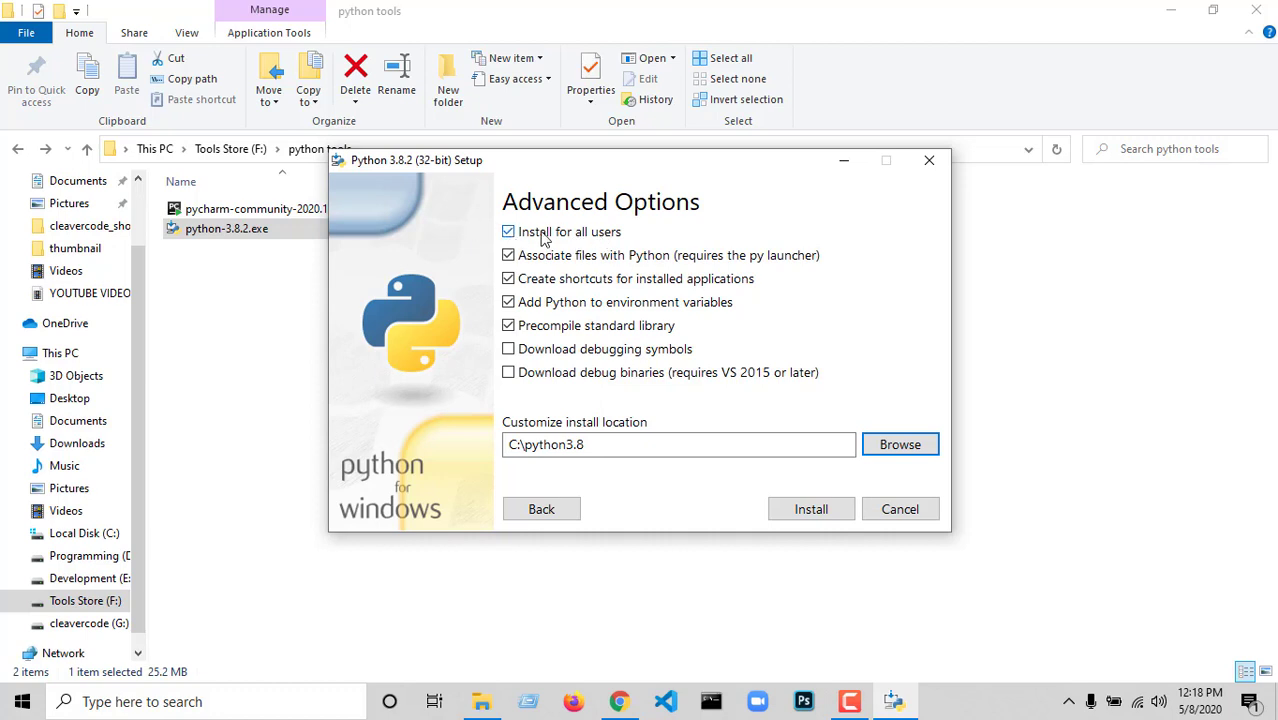
left_click(820, 511)
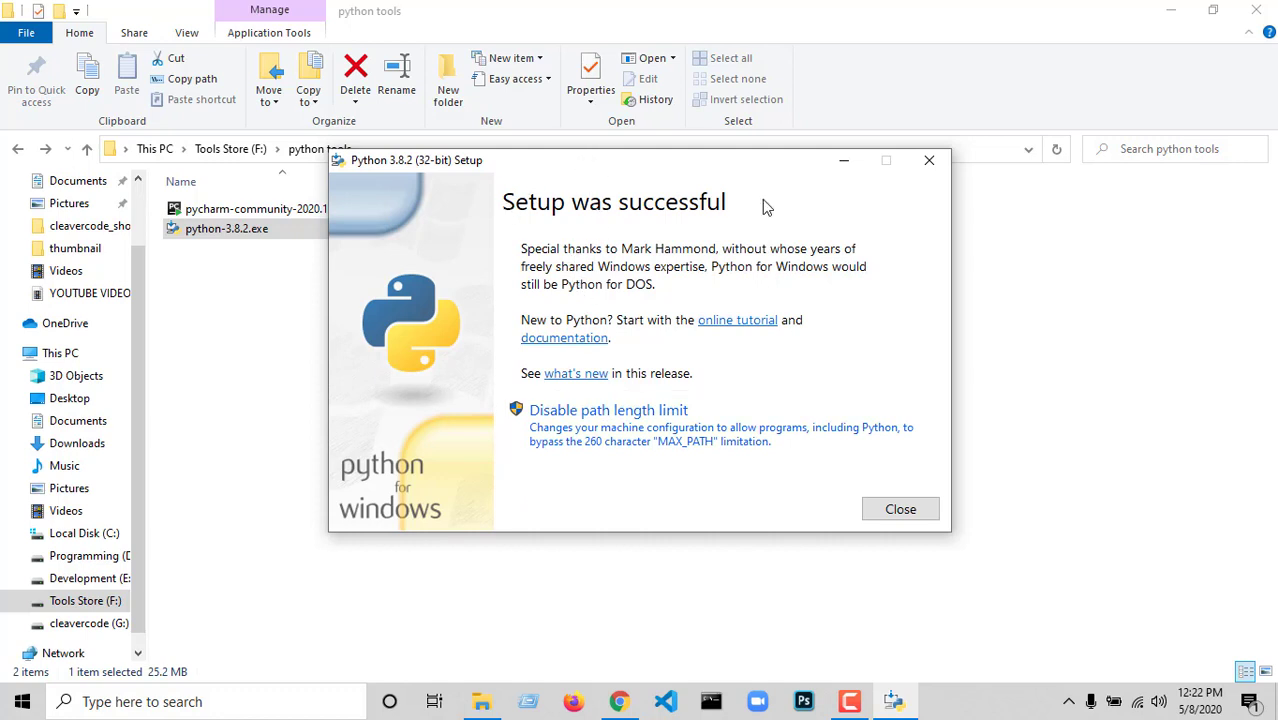
left_click(897, 512)
left_click(278, 316)
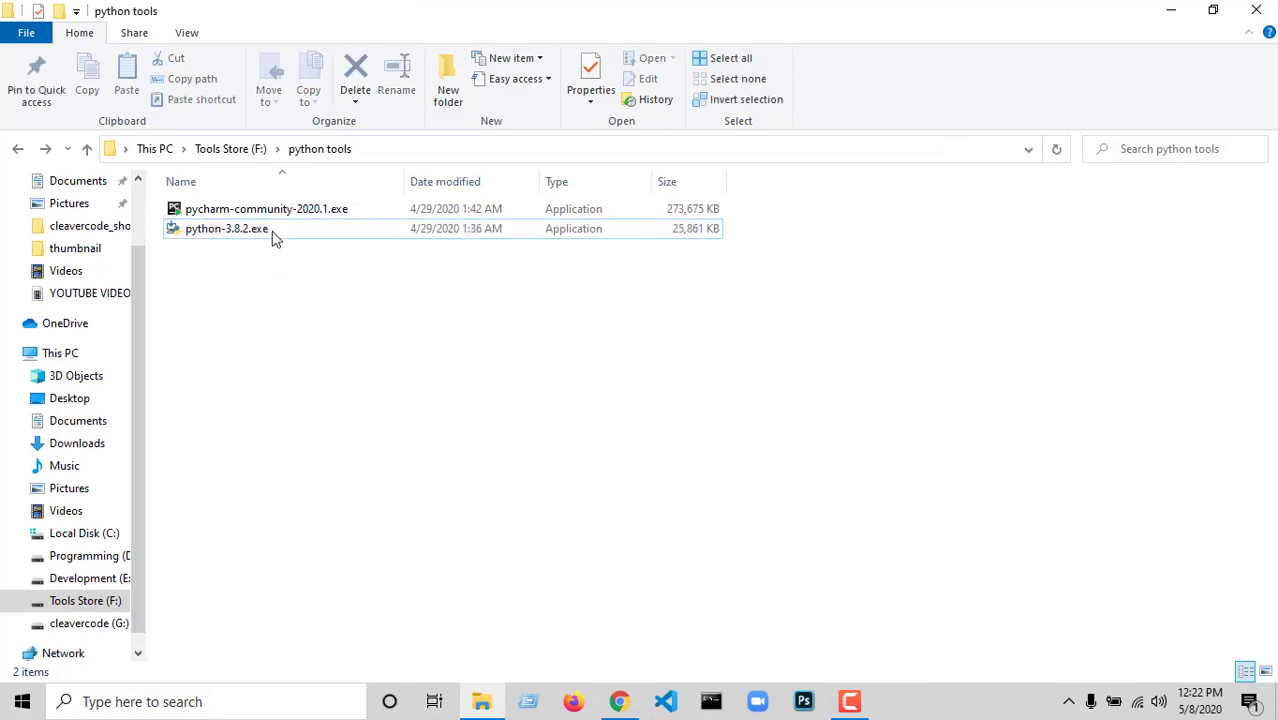
Step: Run pycharm-community-2020.1.exe as administrator and install it with the default destination folder, no installation options and the JetBrains Start Menu folder
left_click(272, 209)
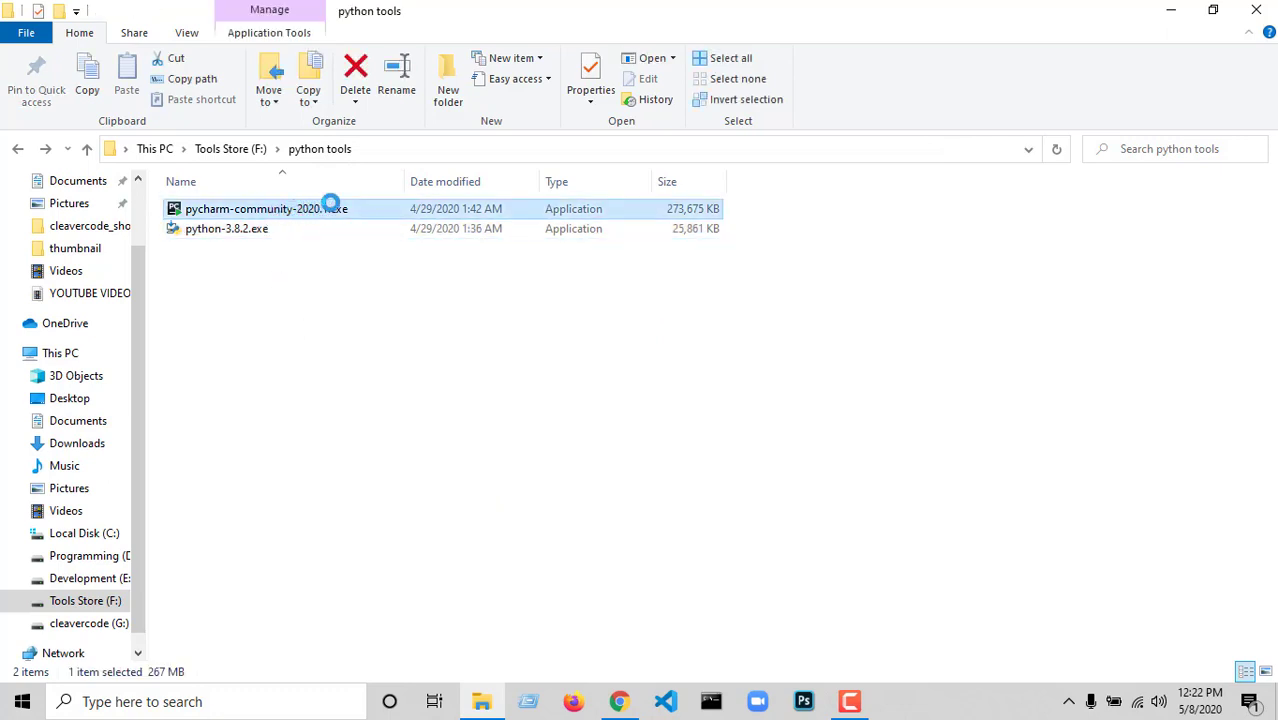
right_click(267, 211)
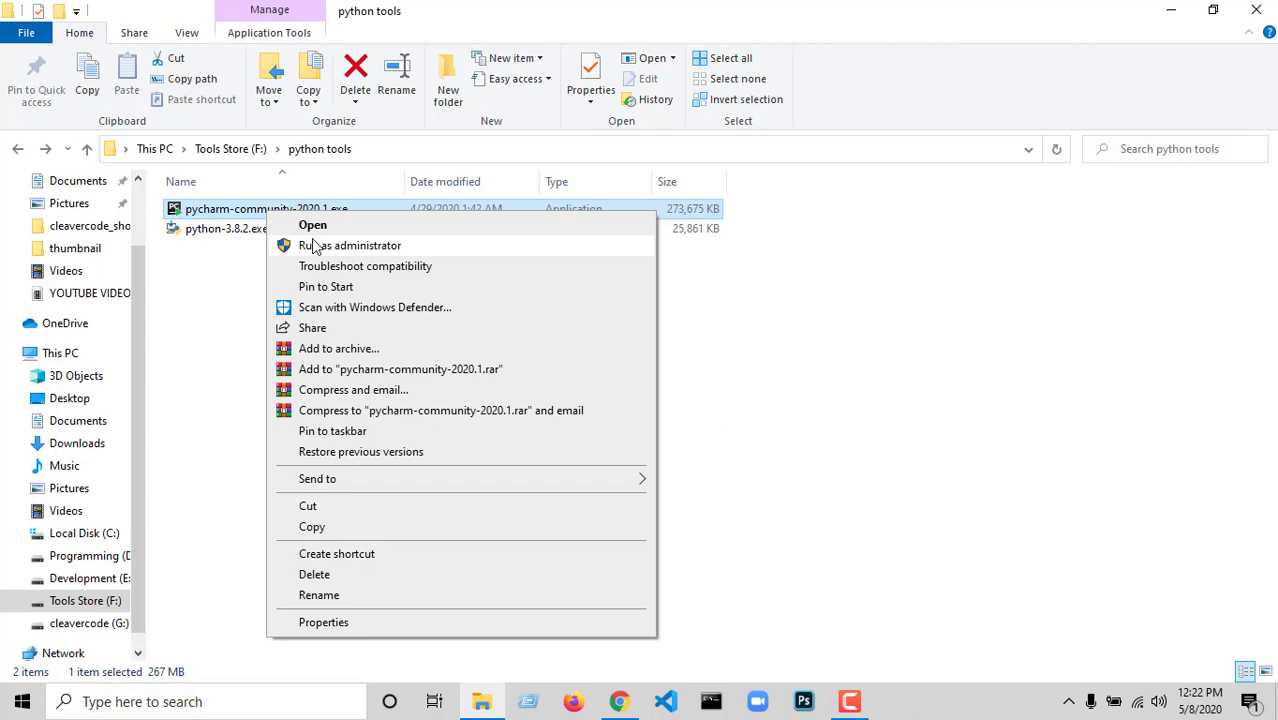
left_click(315, 246)
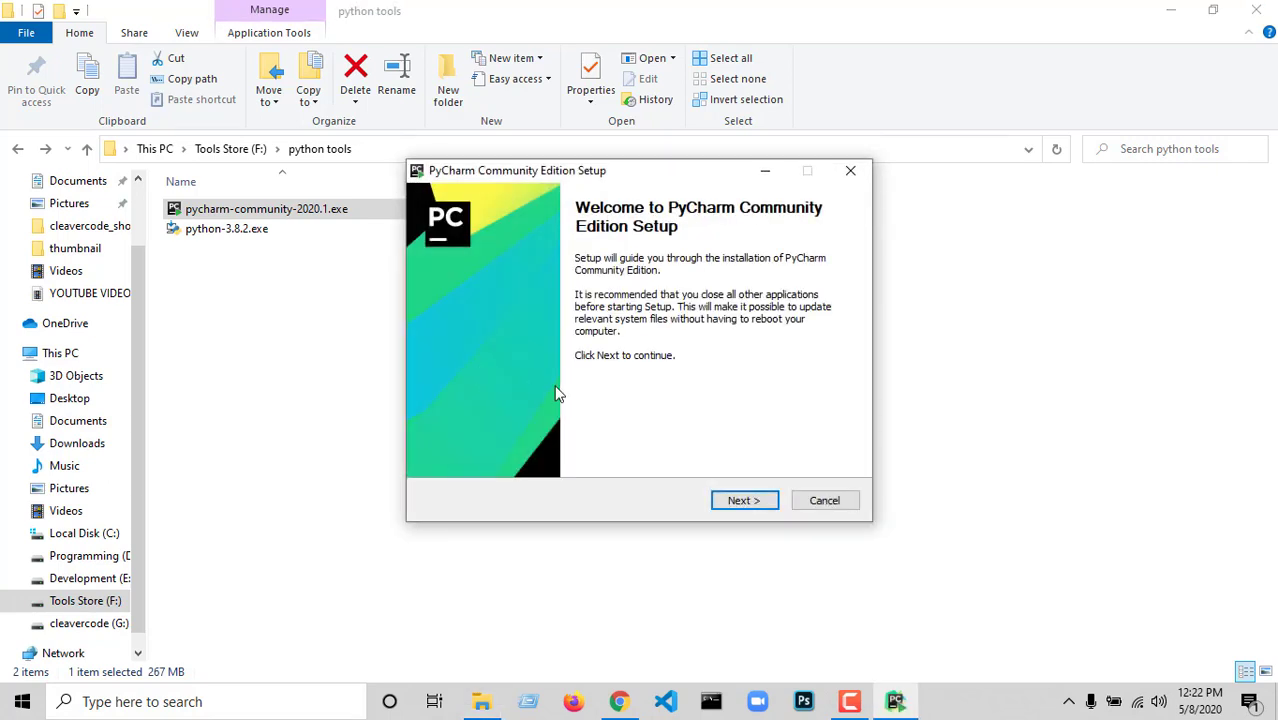
left_click(739, 501)
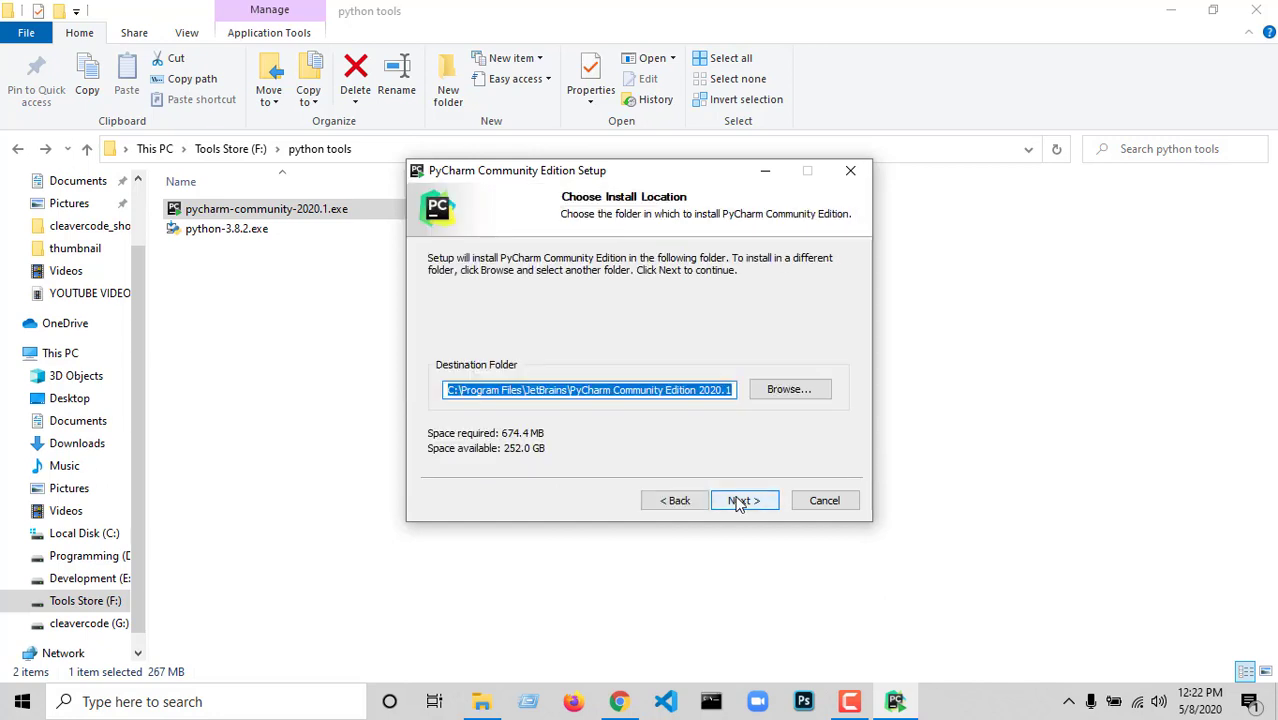
left_click(739, 501)
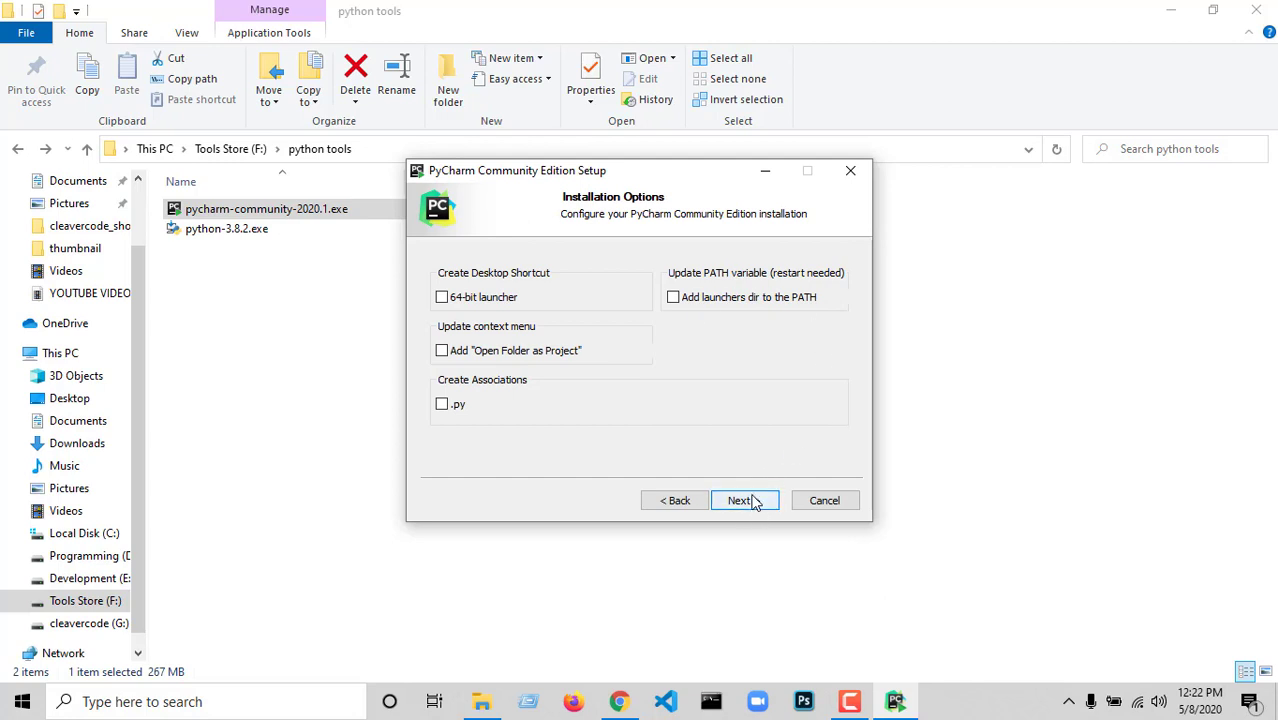
left_click(742, 501)
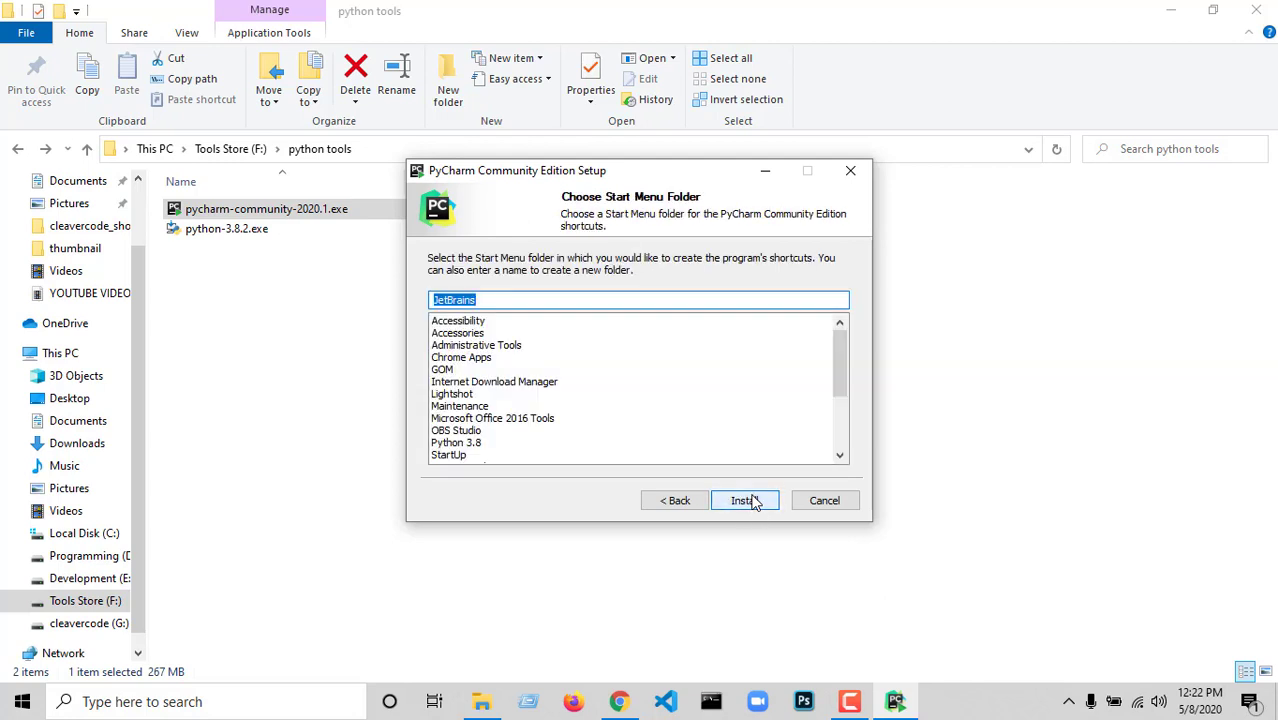
left_click(752, 501)
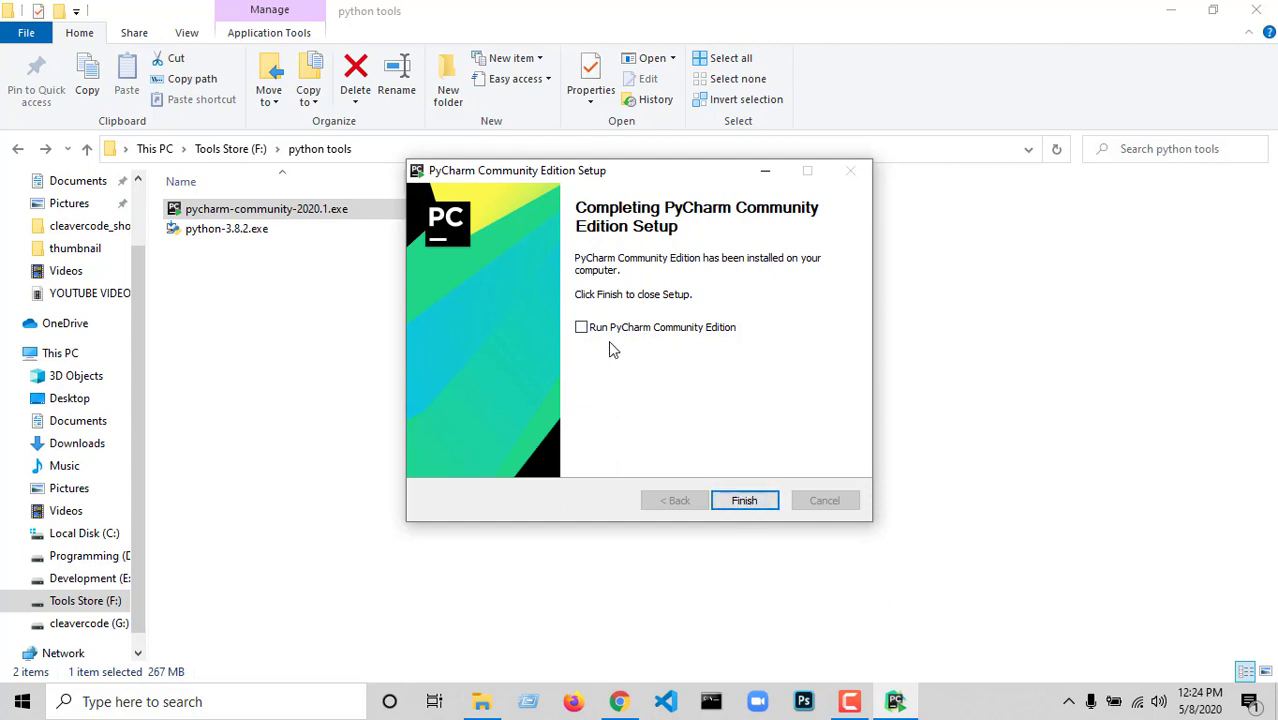
Step: Finish the PyCharm setup with Run PyCharm Community Edition enabled and minimize the python tools folder window
left_click(581, 328)
left_click(744, 500)
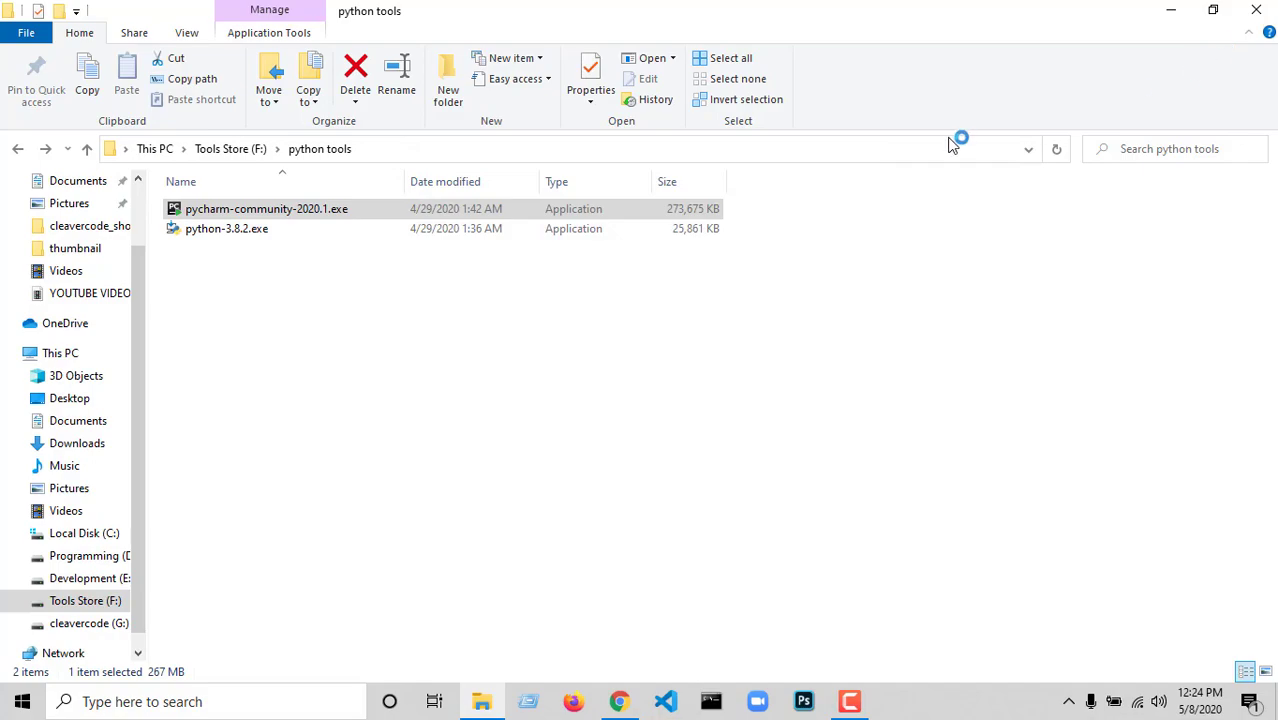
left_click(1170, 10)
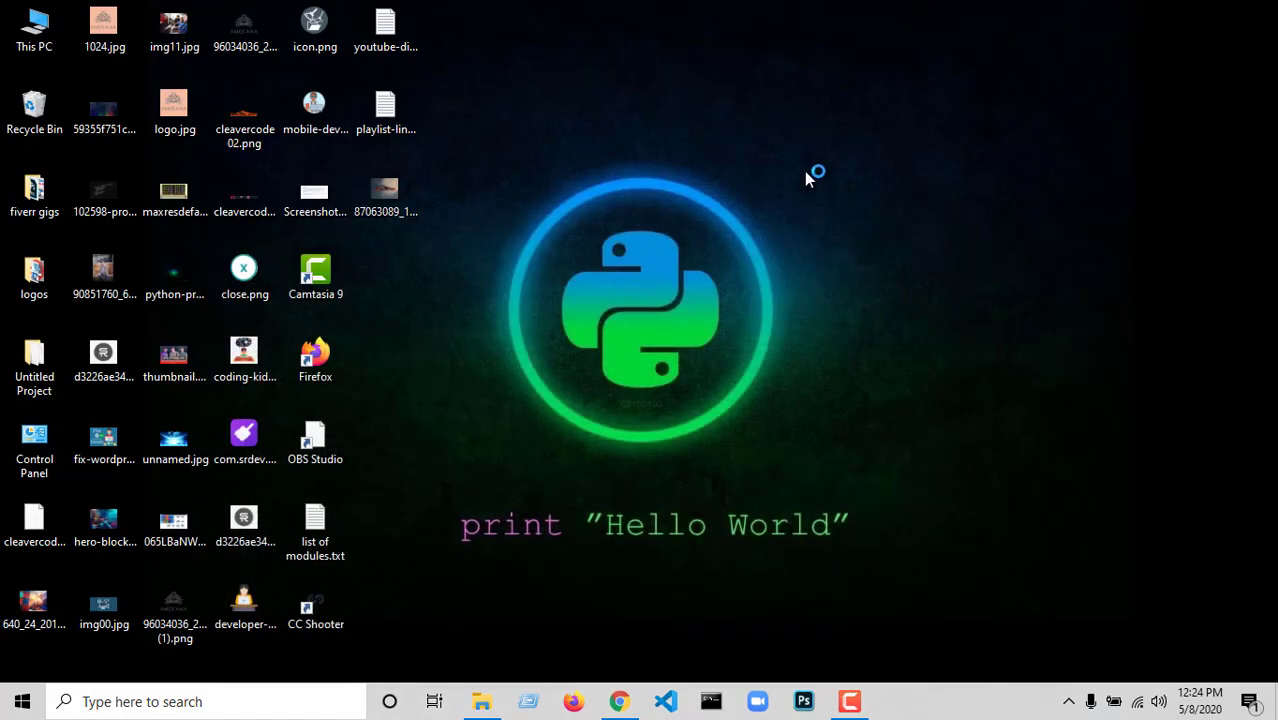
Step: Open a maximized Command Prompt with enlarged text and start the interpreter with the python command
right_click(721, 85)
left_click(798, 134)
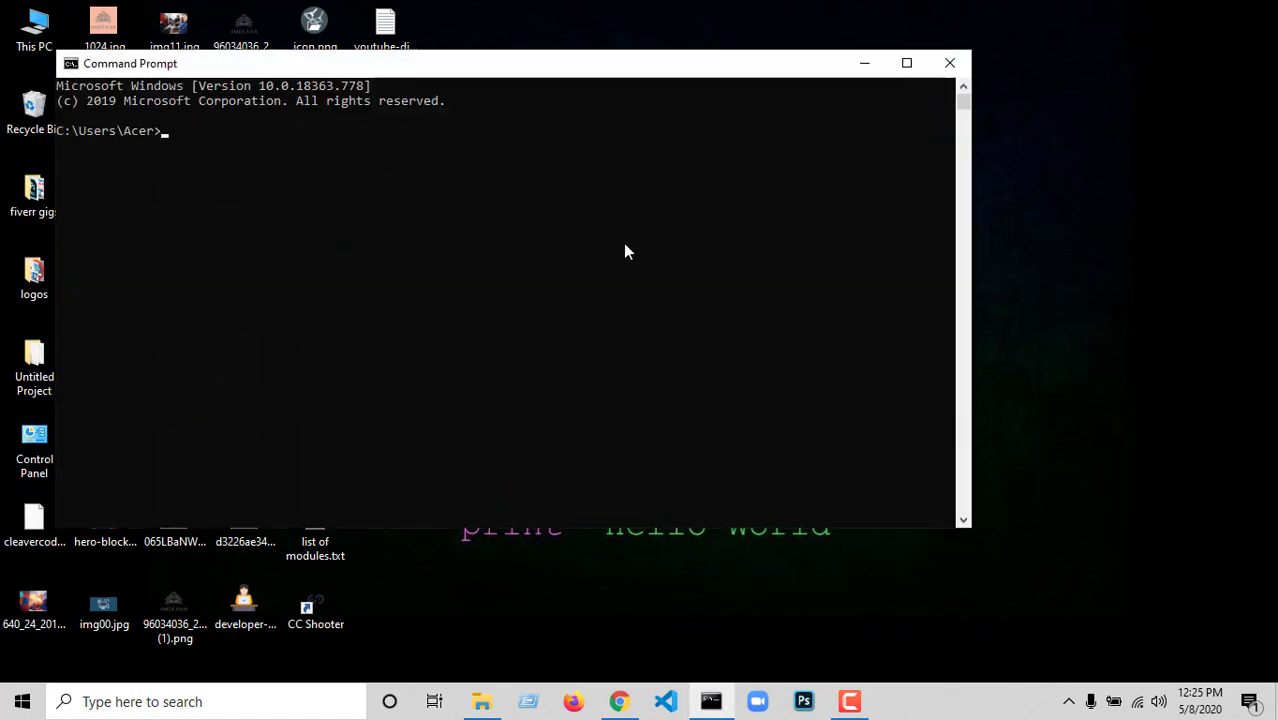
left_click(907, 64)
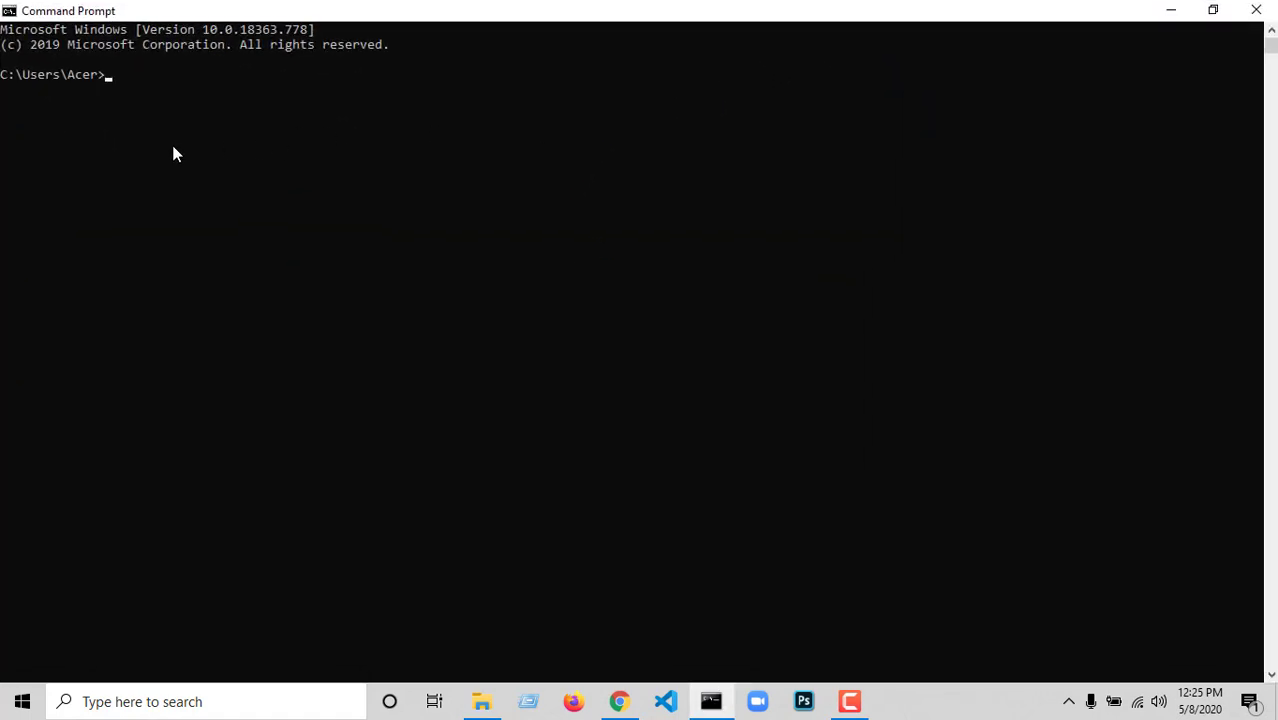
scroll(172, 146, "up", 3)
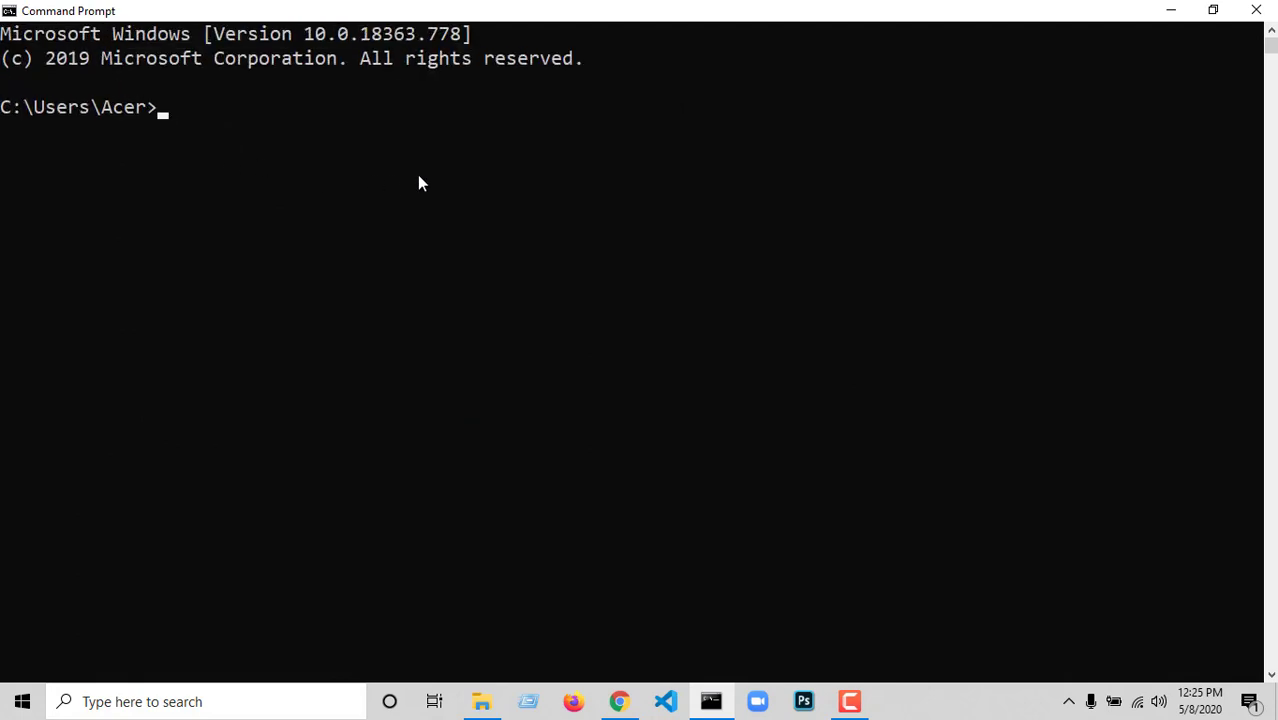
type("ython")
key("Return")
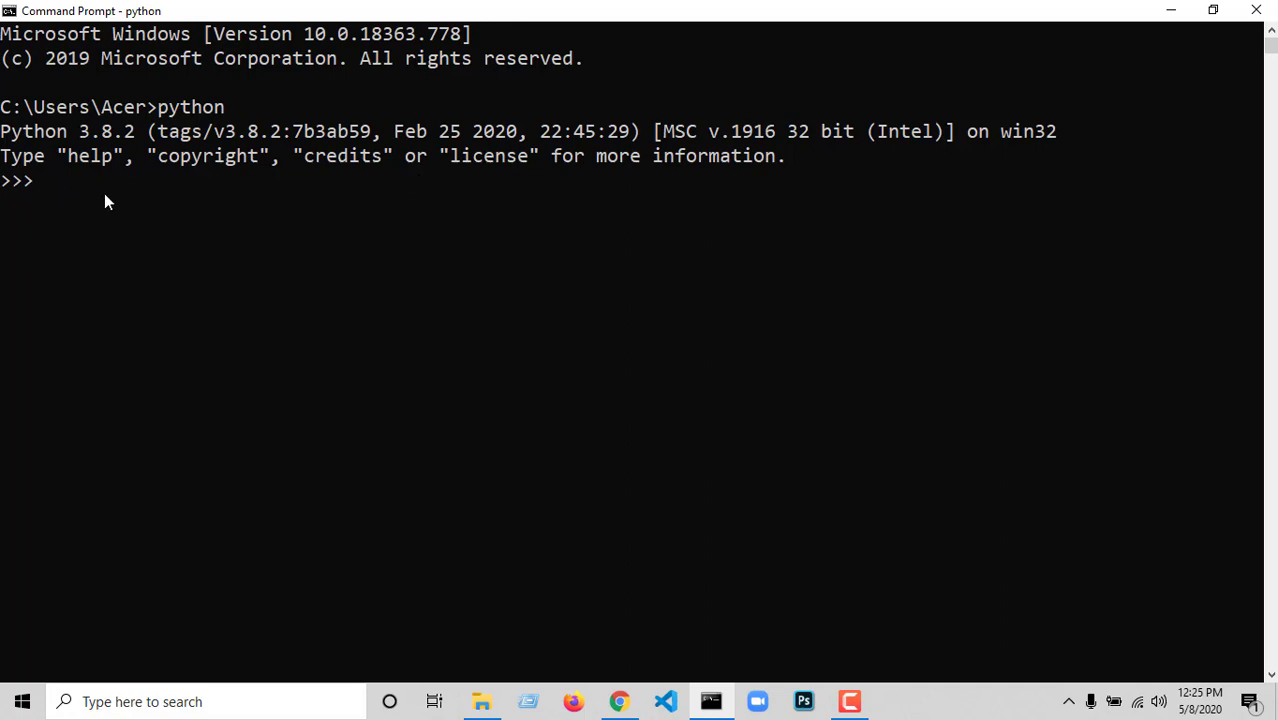
Step: Evaluate 5+5 in the Python interpreter, highlight its result and minimize the Command Prompt
type("5+5")
key("Return")
double_click(33, 204)
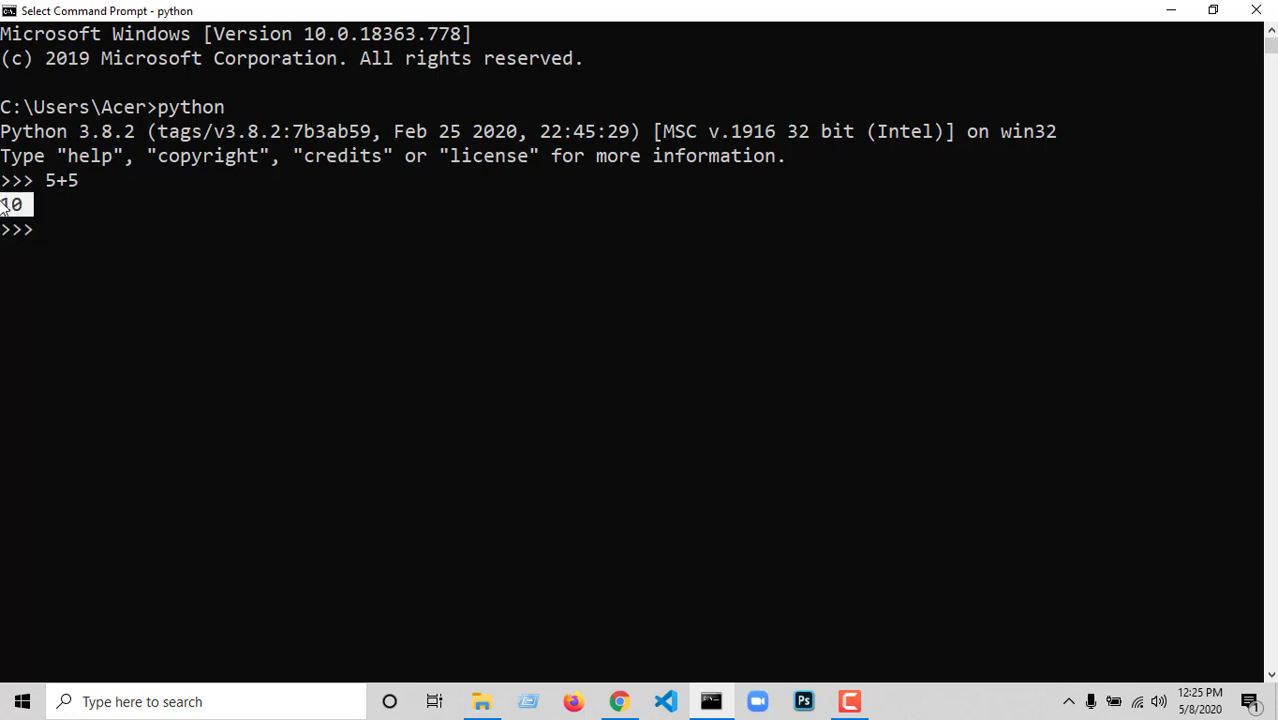
left_click(84, 204)
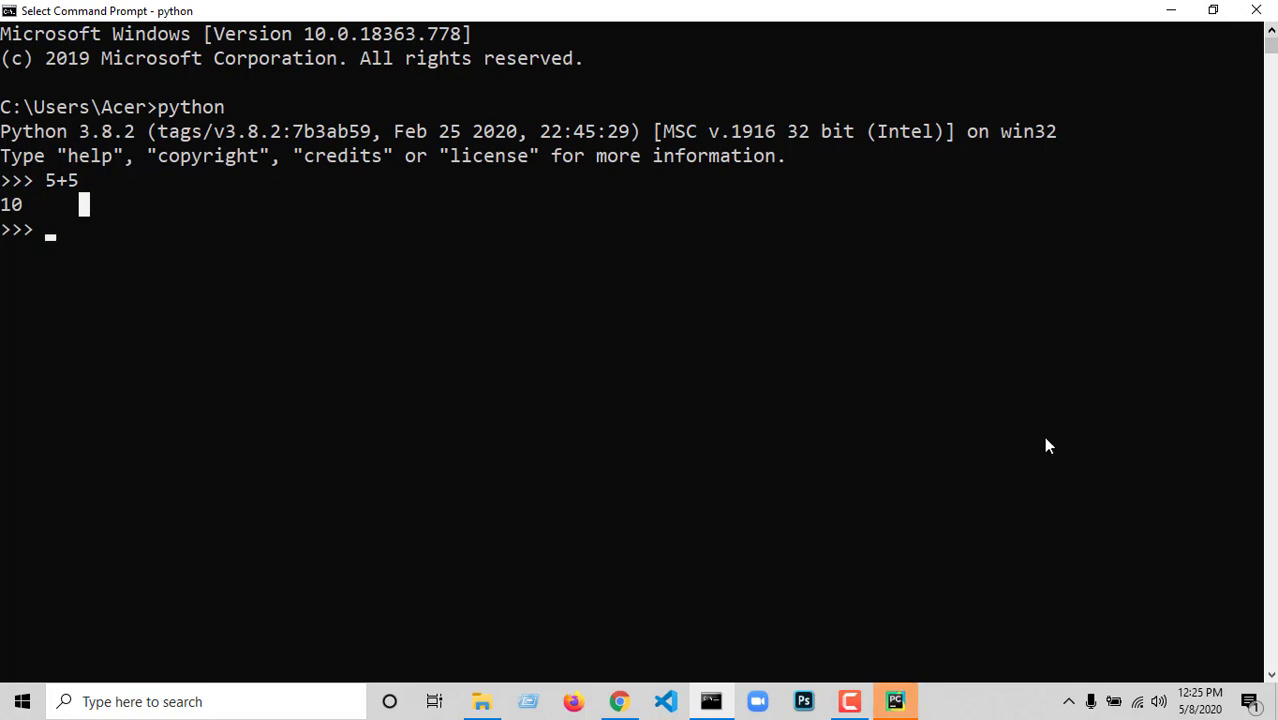
left_click(1171, 12)
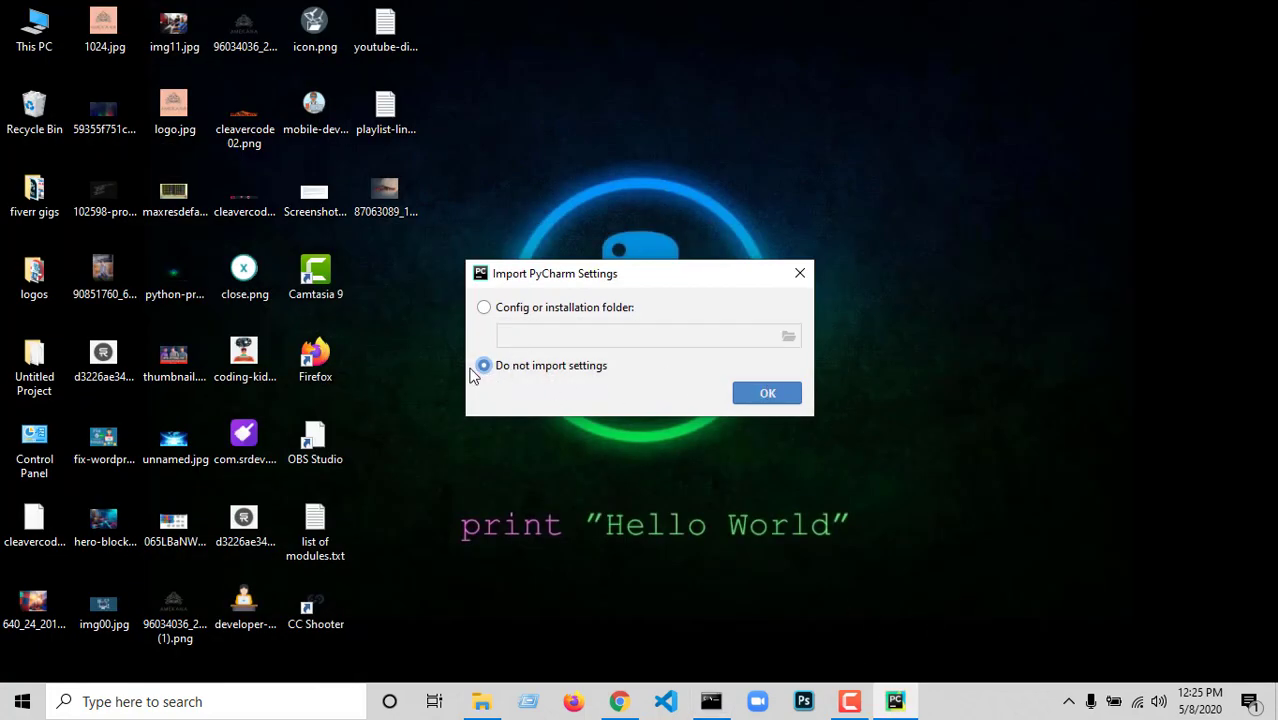
Step: Complete PyCharm's first-run setup without importing settings, keeping the Darcula theme and adding no featured plugins
left_click(768, 394)
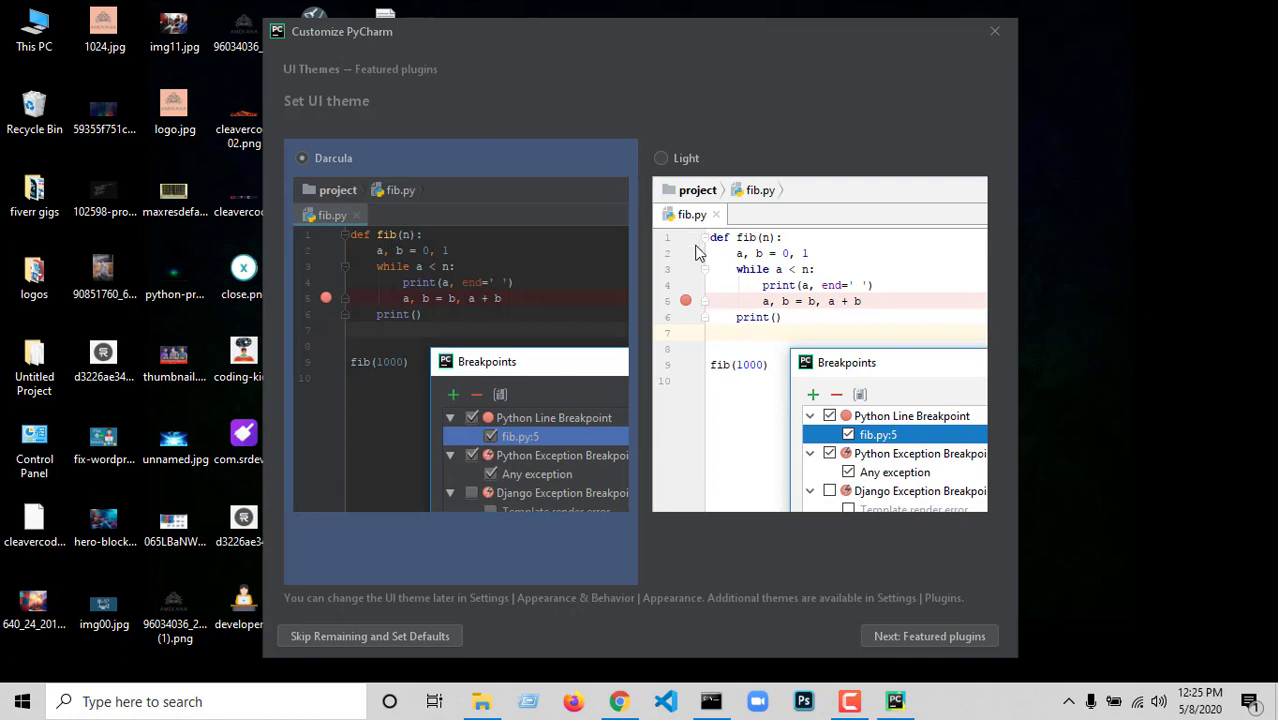
left_click(935, 638)
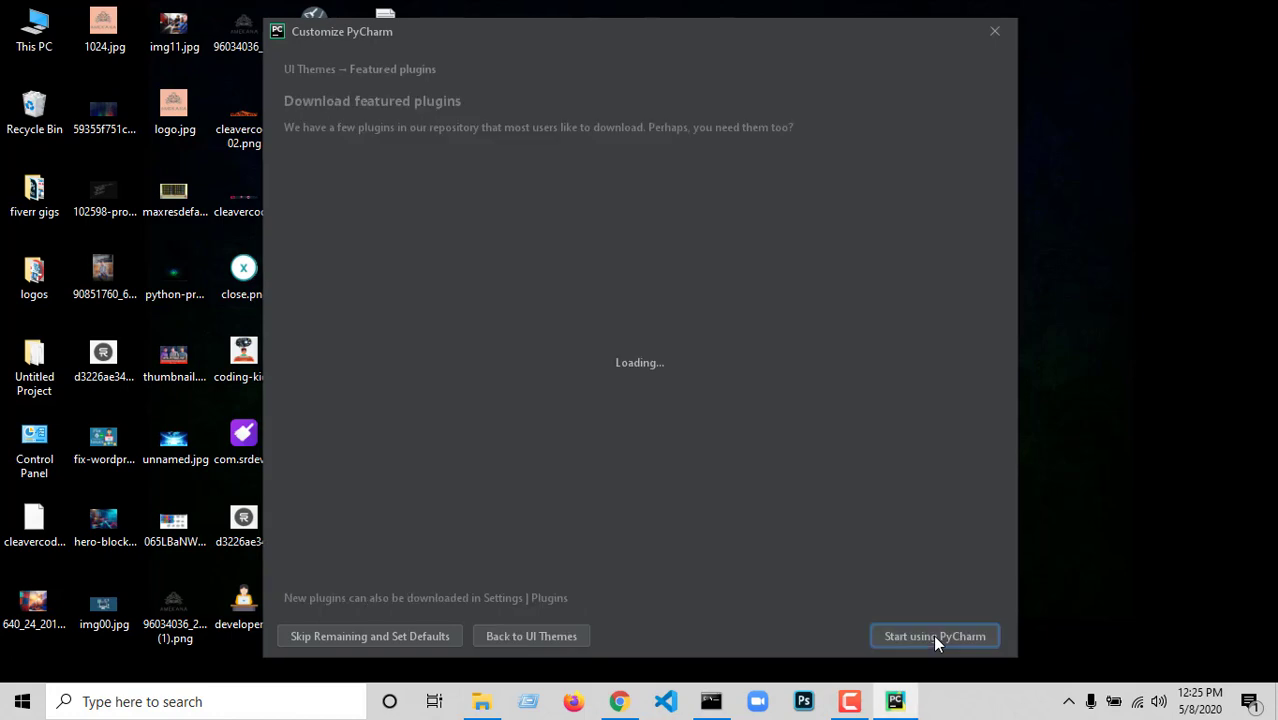
left_click(935, 638)
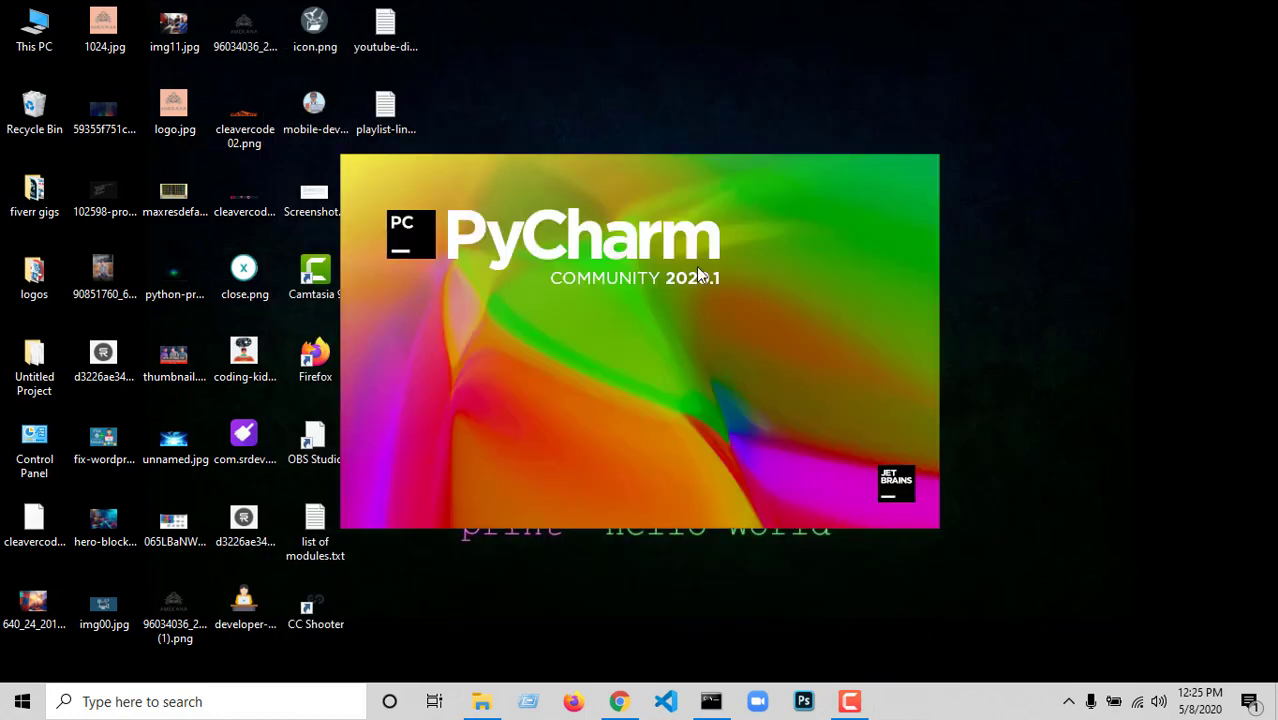